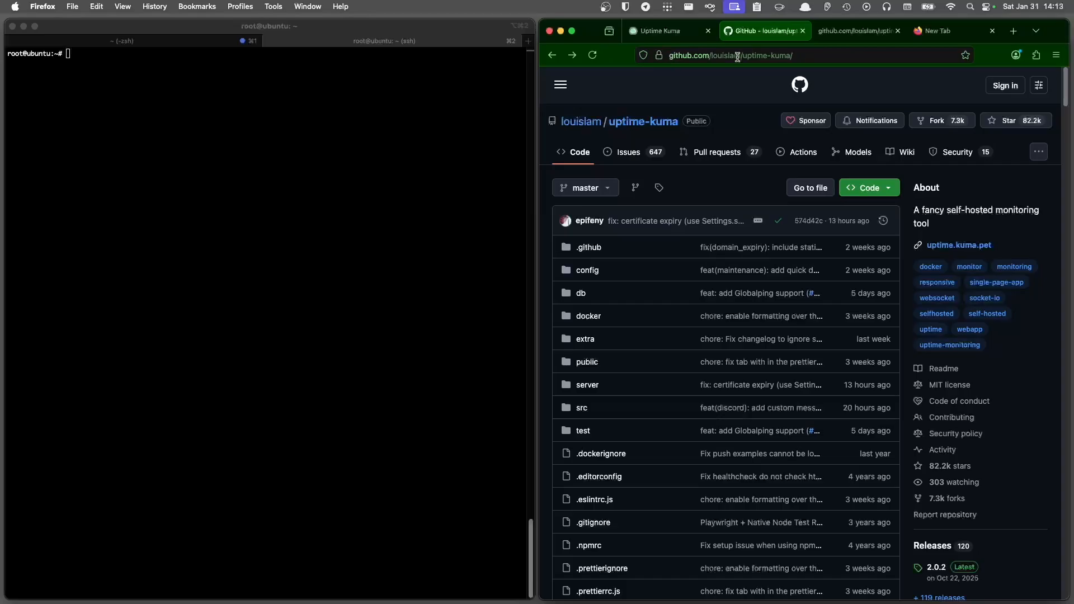
- Open the raw compose.yaml from the uptime-kuma GitHub repository and copy its URL
{"action": "left_click", "coordinate": [814, 56]}
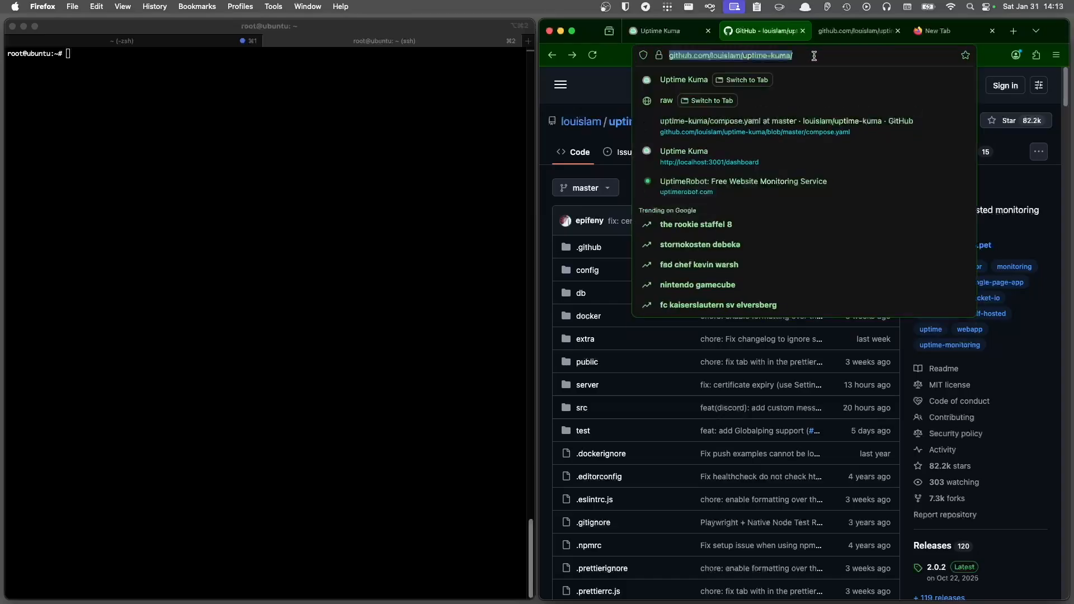
{"action": "scroll", "coordinate": [664, 175], "scroll_direction": "down", "scroll_amount": 5}
{"action": "scroll", "coordinate": [627, 265], "scroll_direction": "down", "scroll_amount": 3}
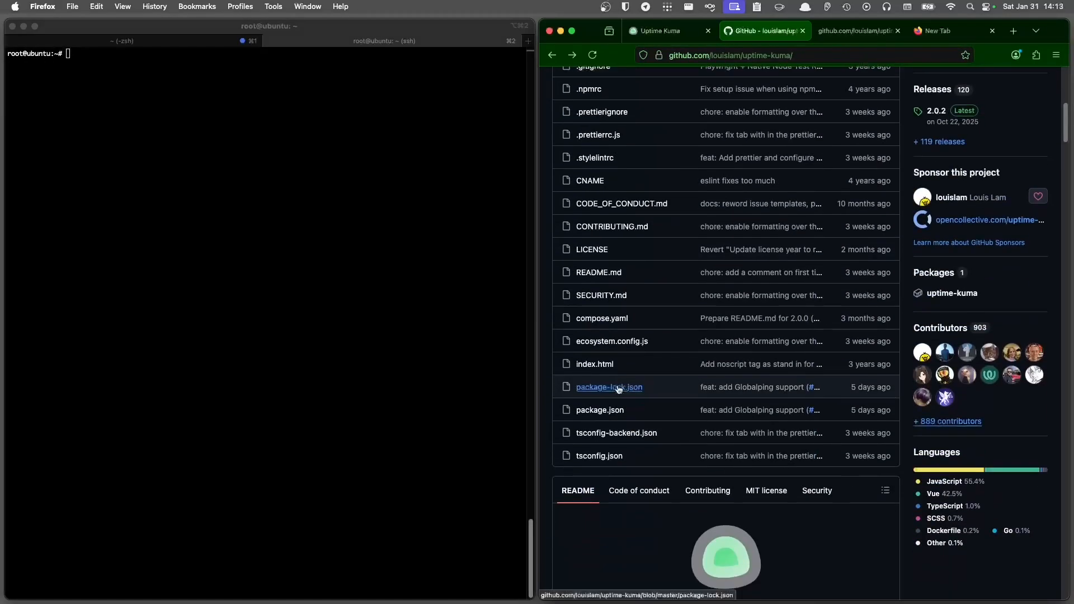
{"action": "left_click", "coordinate": [880, 34]}
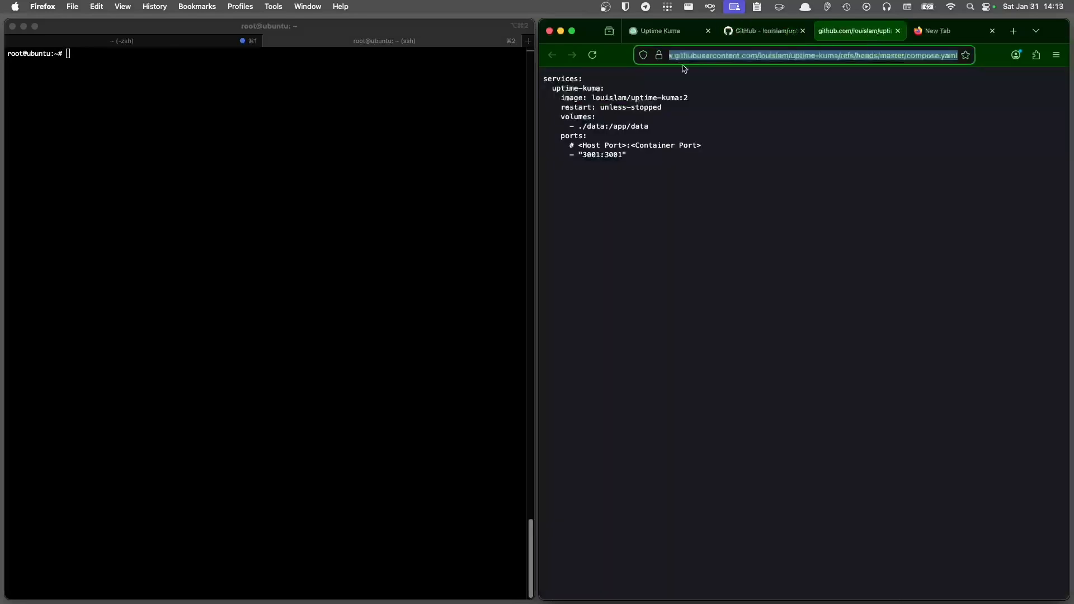
{"action": "left_click", "coordinate": [697, 58]}
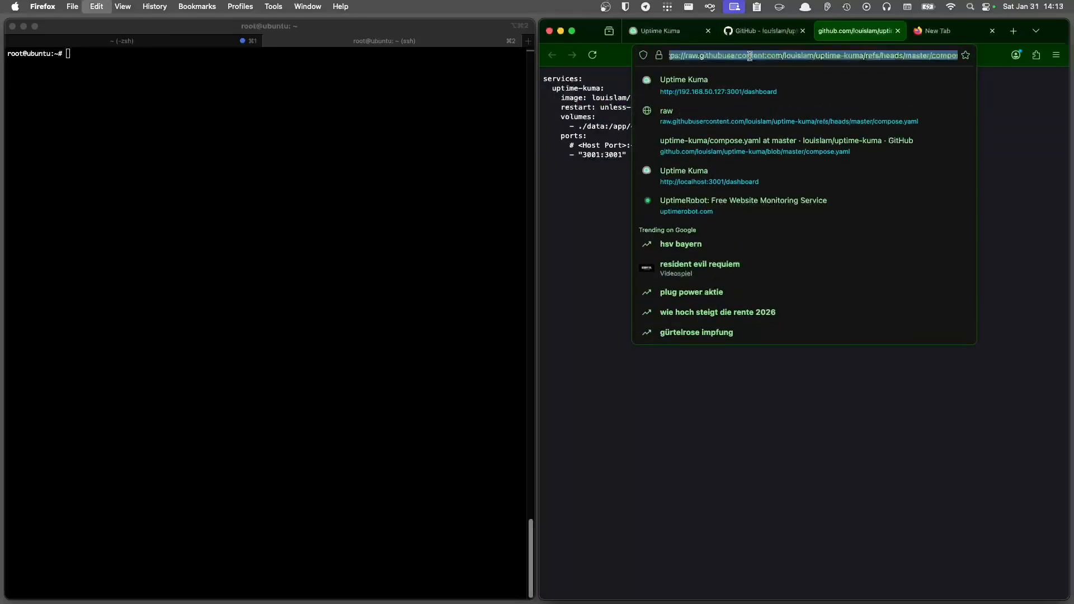
{"action": "left_click", "coordinate": [619, 129]}
{"action": "left_click", "coordinate": [176, 225]}
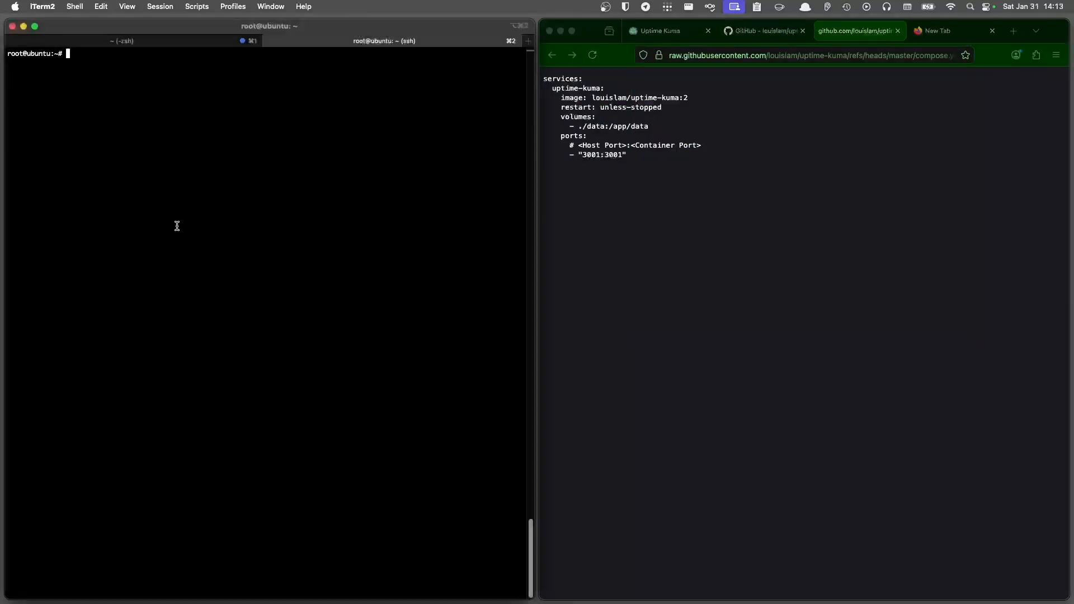
- Create an uptime-kuma folder and change into it
{"action": "type", "text": "mkdir uptime-kuma"}
{"action": "key", "text": "Return"}
{"action": "type", "text": "cd "}
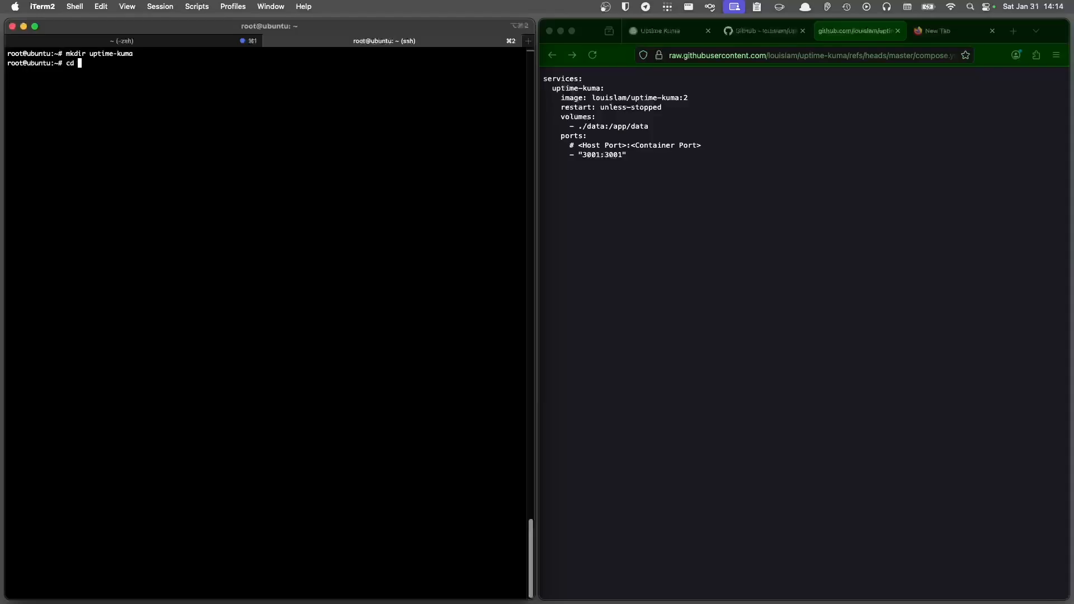
{"action": "type", "text": "up"}
{"action": "key", "text": "Tab"}
{"action": "key", "text": "Return"}
- Download the raw compose.yaml into the folder with wget
{"action": "type", "text": "wfget"}
{"action": "key", "text": "BackSpace"}
{"action": "key", "text": "BackSpace"}
{"action": "key", "text": "BackSpace"}
{"action": "type", "text": "get"}
{"action": "type", "text": "https://raw.githubusercontent.com/louislam/uptime-kuma/refs/heads/master/compose.yaml"}
{"action": "key", "text": "Return"}
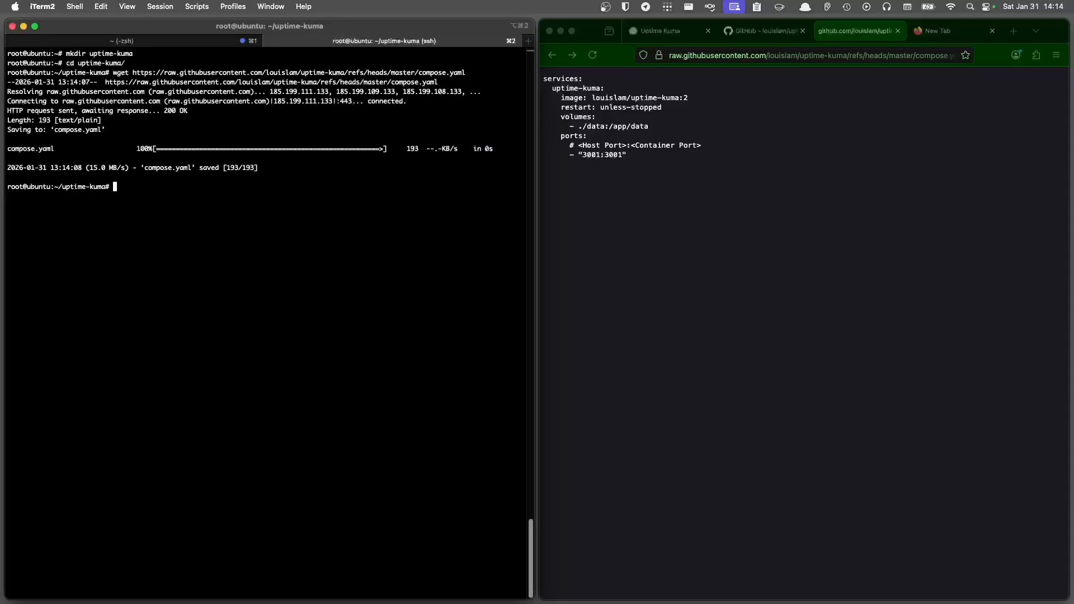
- Change the compose.yaml port mapping to 3002:3001 in vim, then run docker compose up -d
{"action": "type", "text": "vim co"}
{"action": "key", "text": "Tab"}
{"action": "key", "text": "Return"}
{"action": "key", "text": "Left"}
{"action": "key", "text": "Left"}
{"action": "key", "text": "Left"}
{"action": "key", "text": "Left"}
{"action": "key", "text": "Left"}
{"action": "type", "text": "i2"}
{"action": "key", "text": "Escape"}
{"action": "key", "text": "shift+a"}
{"action": "key", "text": "Left"}
{"action": "key", "text": "Escape"}
{"action": "type", "text": ":wq"}
{"action": "key", "text": "Return"}
{"action": "type", "text": "docker compose "}
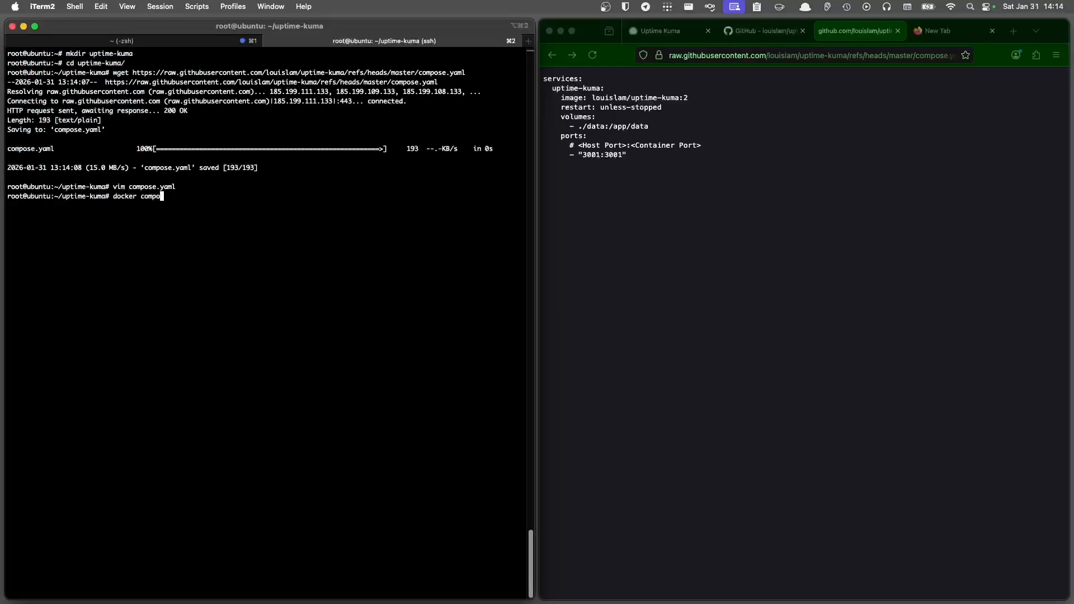
{"action": "type", "text": "up -d"}
{"action": "key", "text": "Return"}
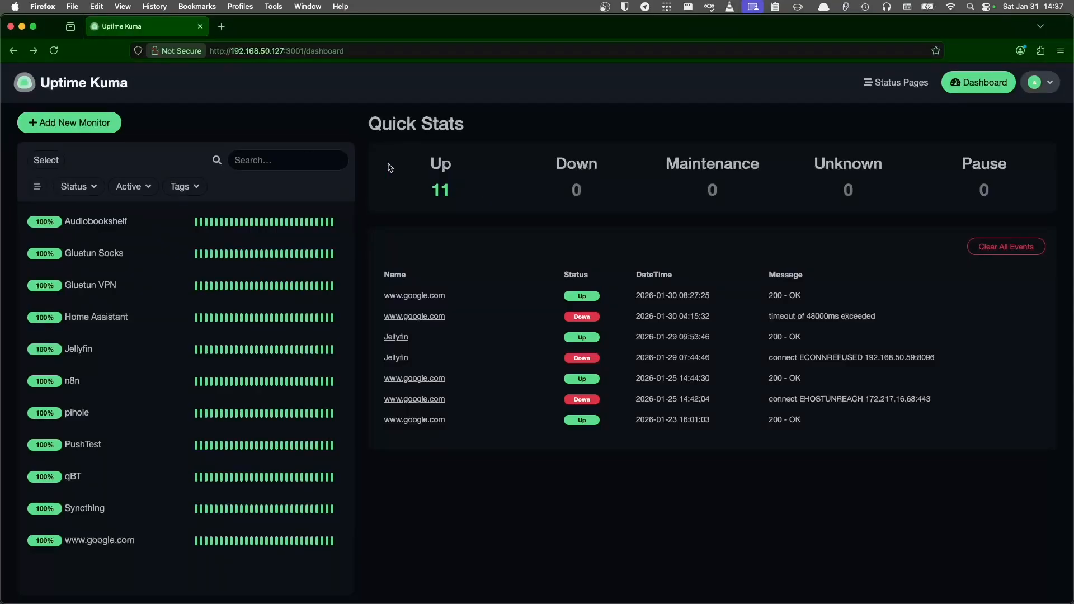
{"action": "left_click", "coordinate": [88, 127]}
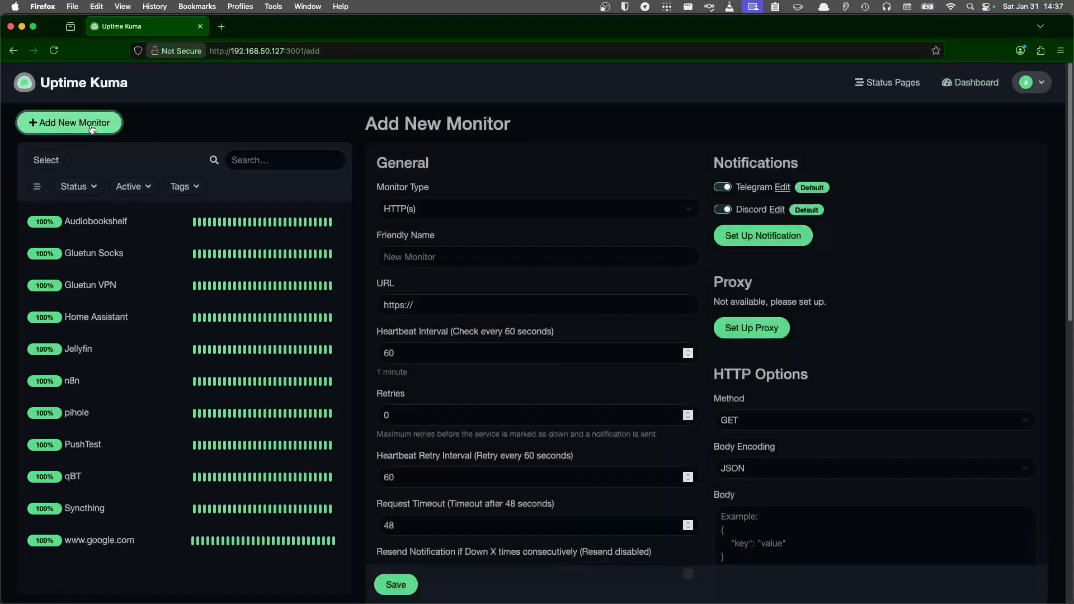
{"action": "left_click", "coordinate": [401, 208]}
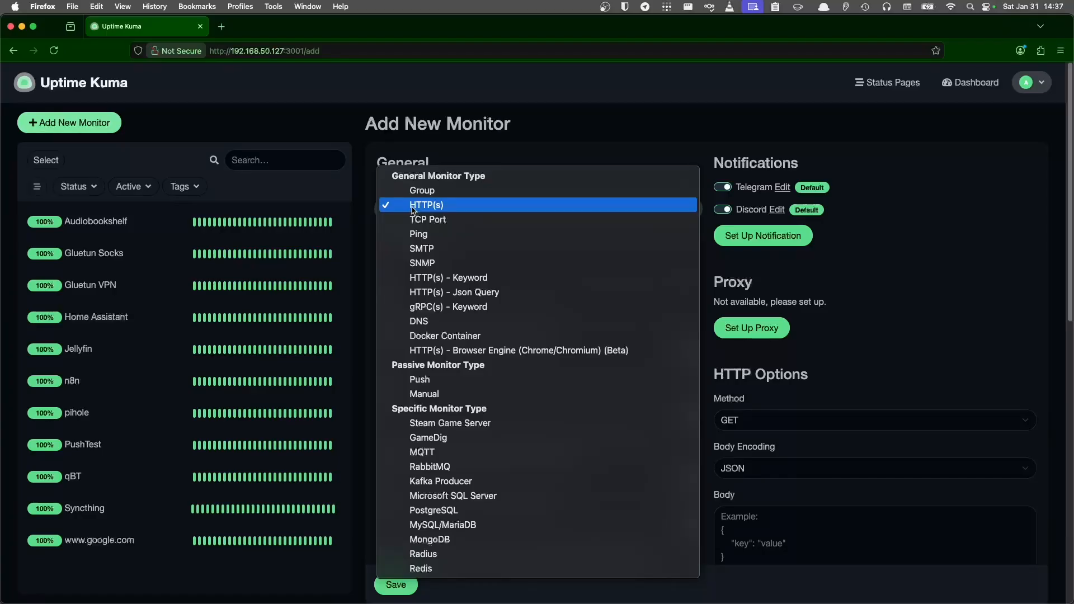
{"action": "left_click", "coordinate": [464, 143]}
{"action": "left_click", "coordinate": [440, 256]}
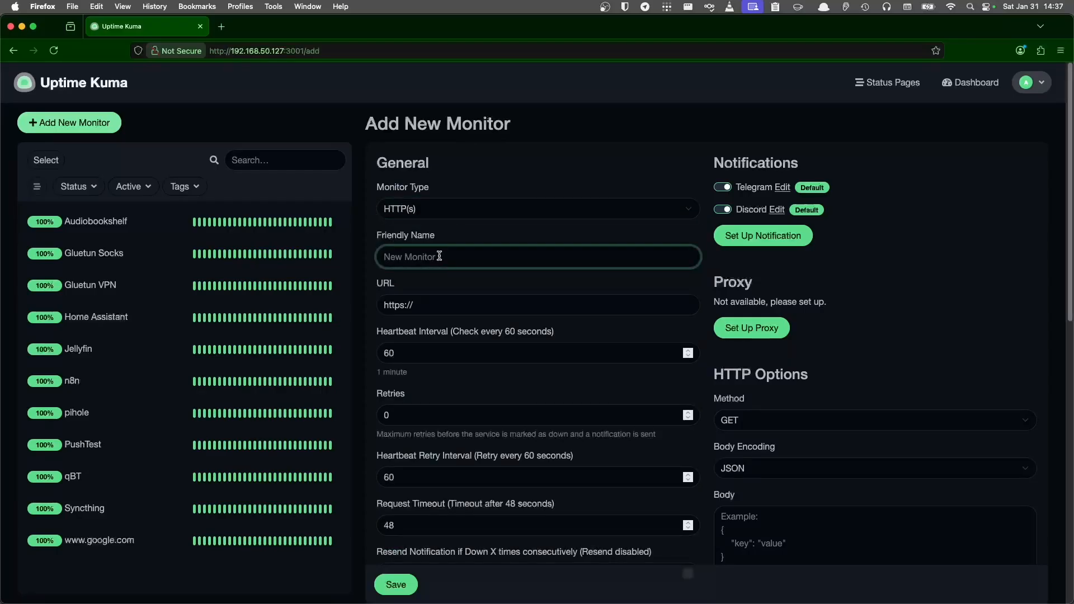
{"action": "type", "text": "JF"}
{"action": "key", "text": "Tab"}
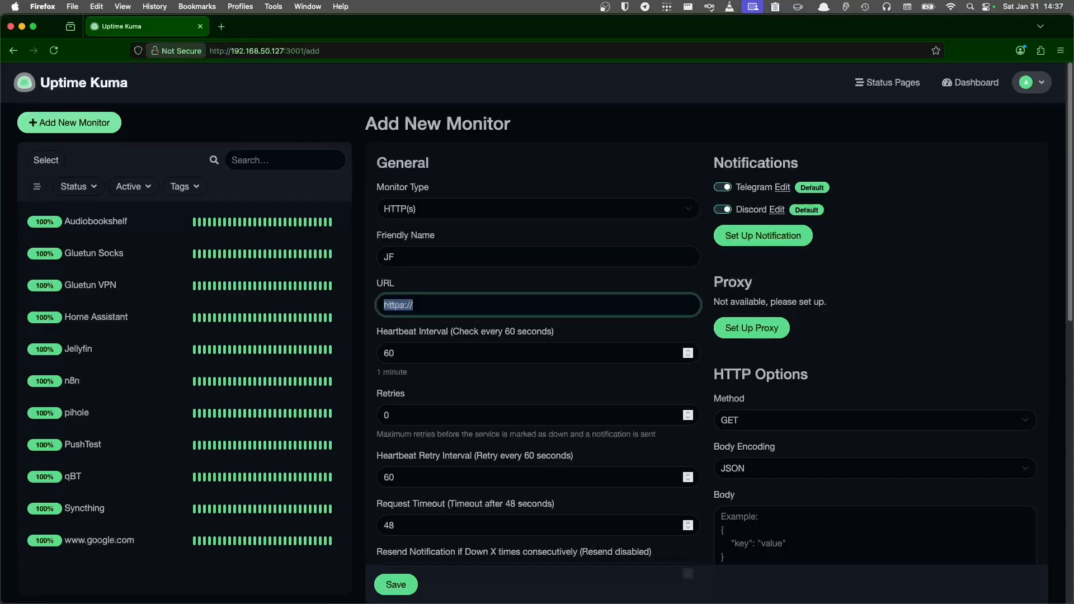
{"action": "type", "text": "http://192.168.50.59:8096/"}
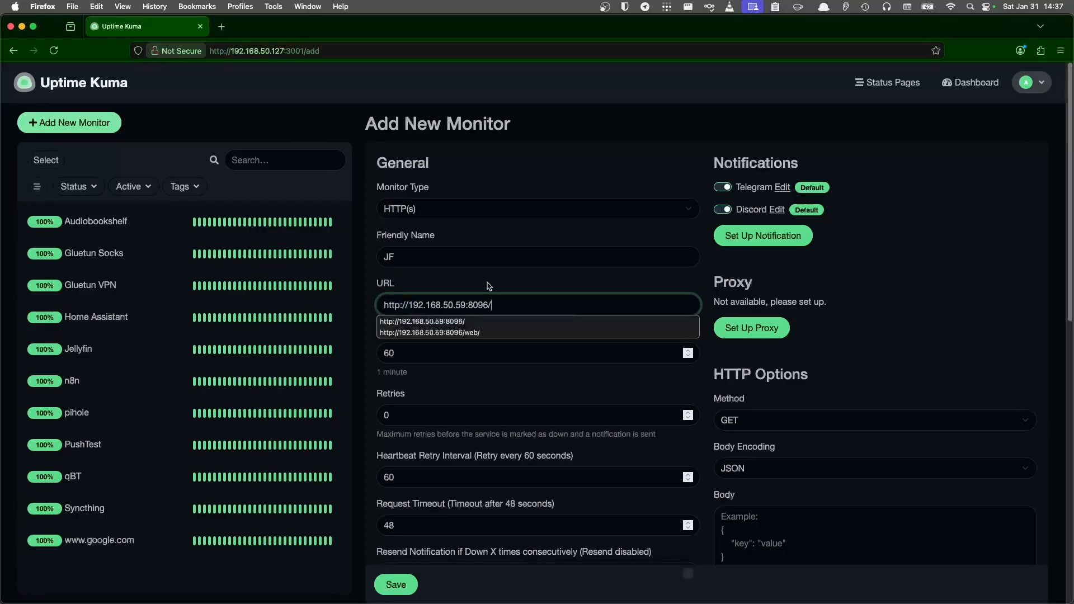
{"action": "left_click", "coordinate": [490, 284]}
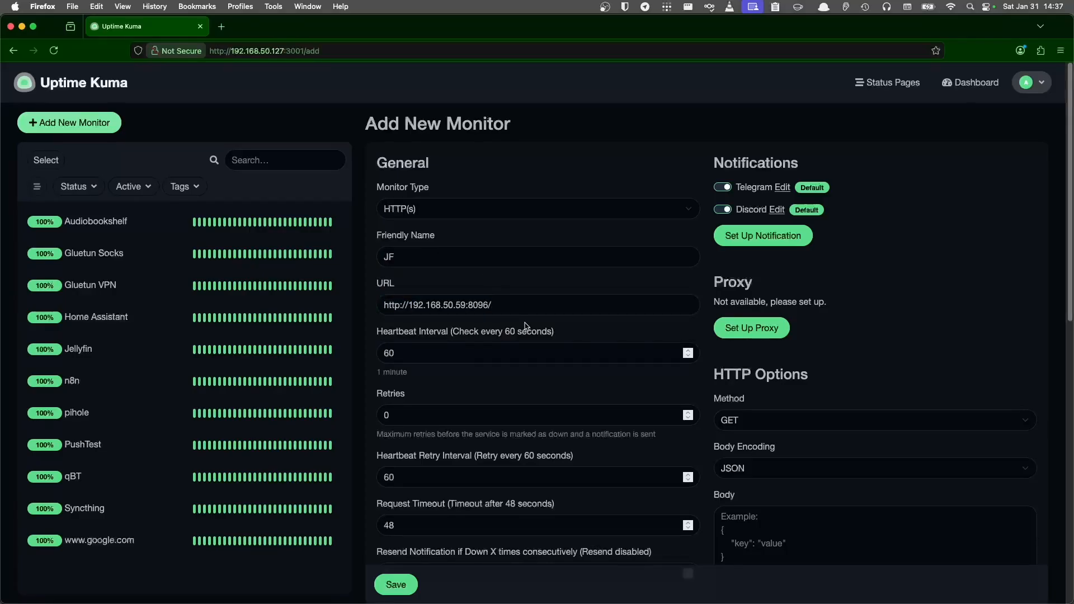
- Save the JF monitor and check that it reports Up with 200 - OK
{"action": "scroll", "coordinate": [525, 328], "scroll_direction": "down", "scroll_amount": 2}
{"action": "scroll", "coordinate": [476, 347], "scroll_direction": "down", "scroll_amount": 3}
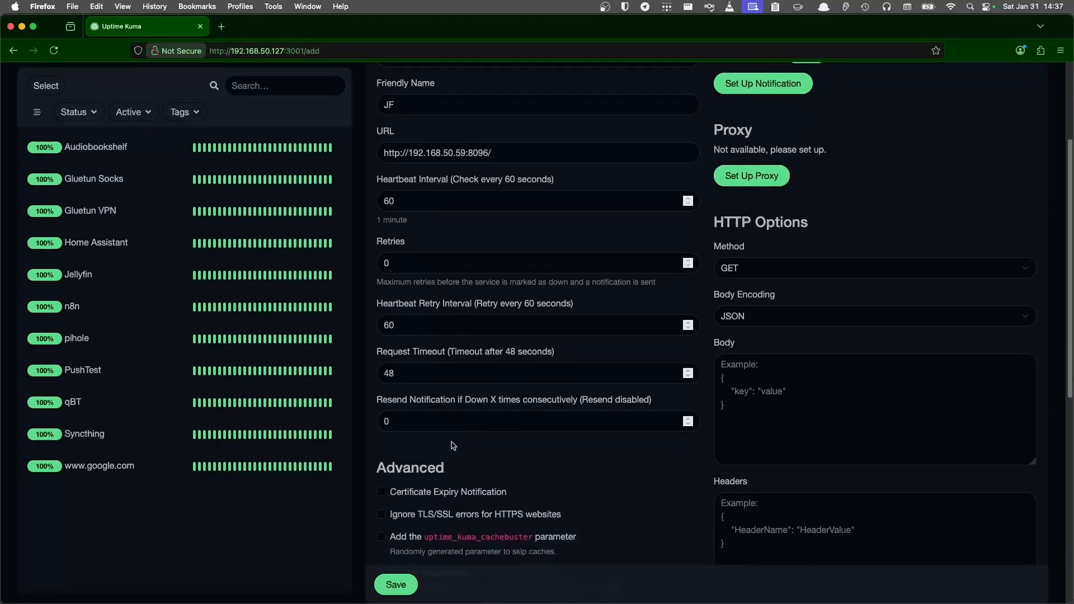
{"action": "scroll", "coordinate": [441, 494], "scroll_direction": "down", "scroll_amount": 1}
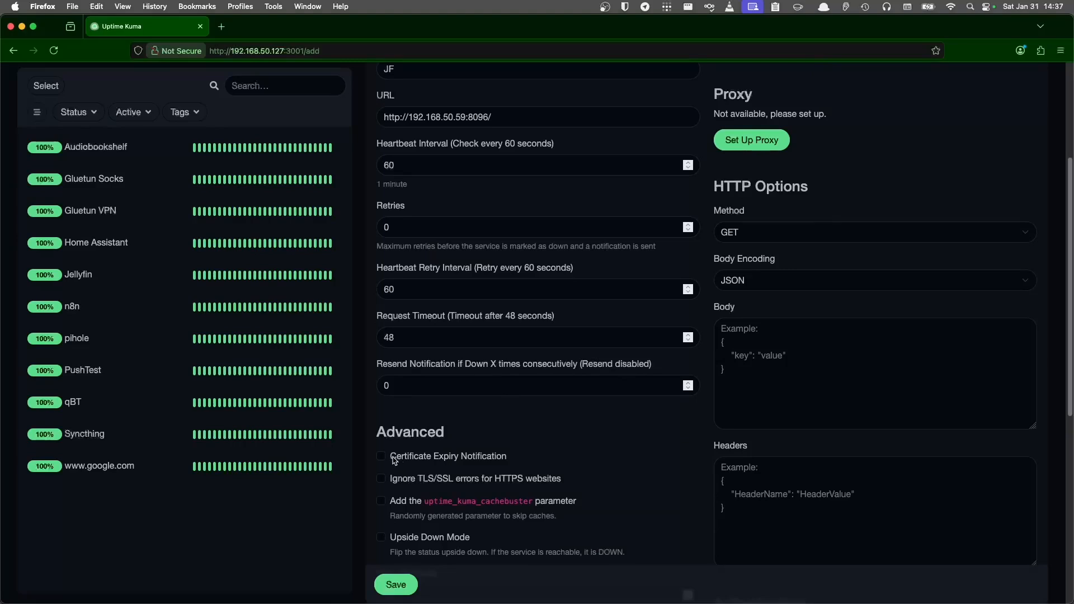
{"action": "scroll", "coordinate": [436, 484], "scroll_direction": "down", "scroll_amount": 4}
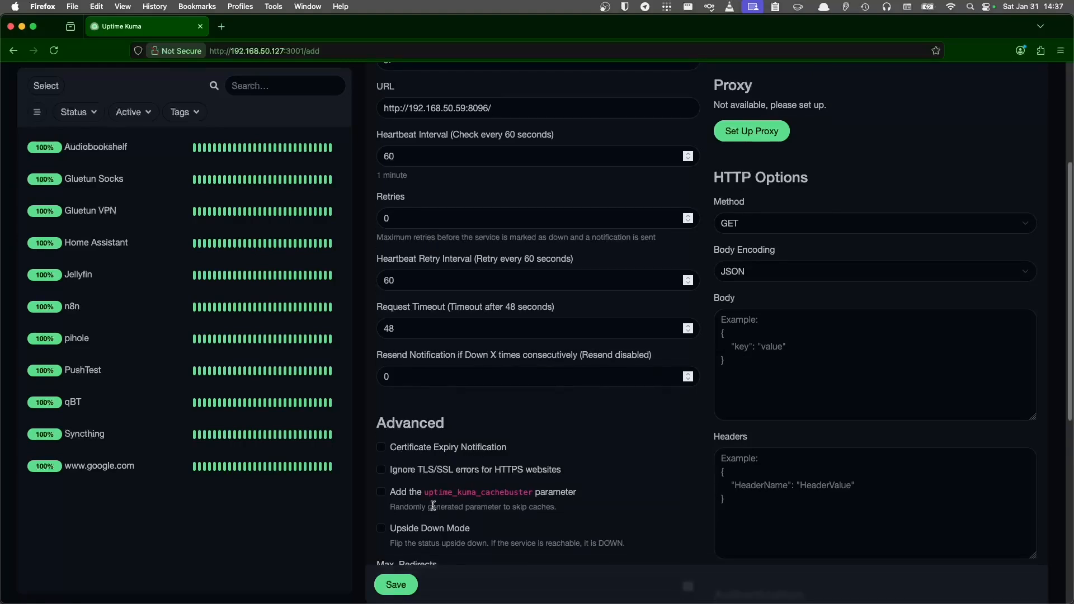
{"action": "scroll", "coordinate": [448, 508], "scroll_direction": "down", "scroll_amount": 3}
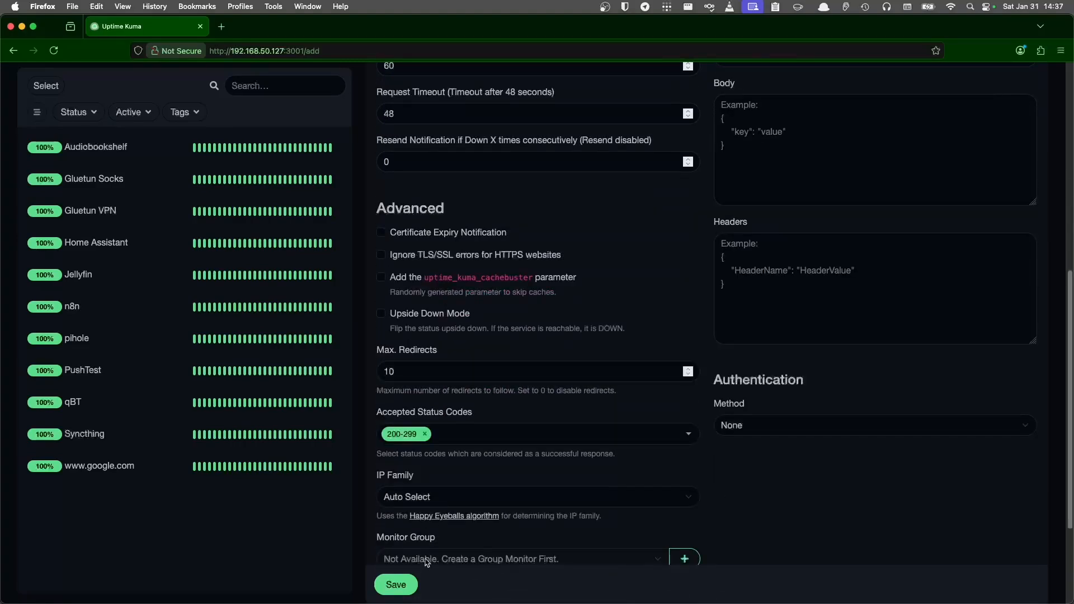
{"action": "scroll", "coordinate": [426, 562], "scroll_direction": "down", "scroll_amount": 1}
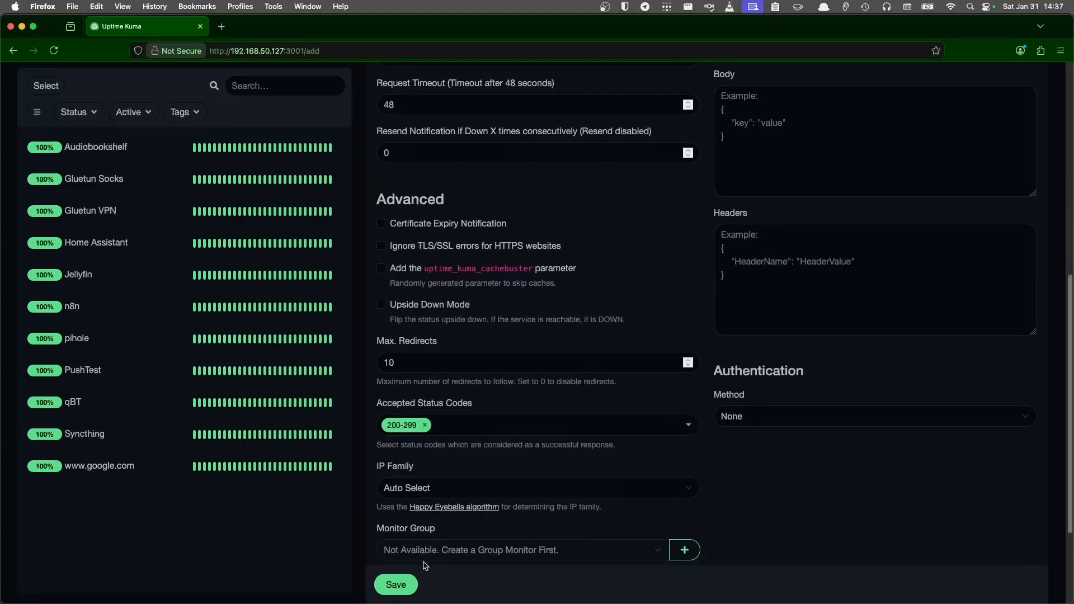
{"action": "left_click", "coordinate": [400, 584]}
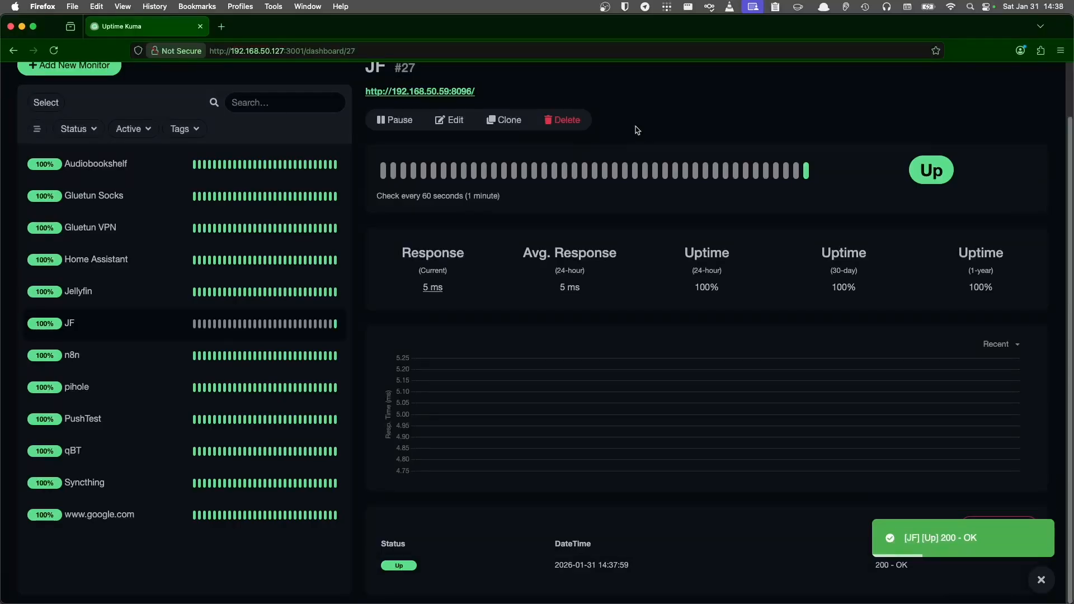
{"action": "scroll", "coordinate": [635, 130], "scroll_direction": "up", "scroll_amount": 2}
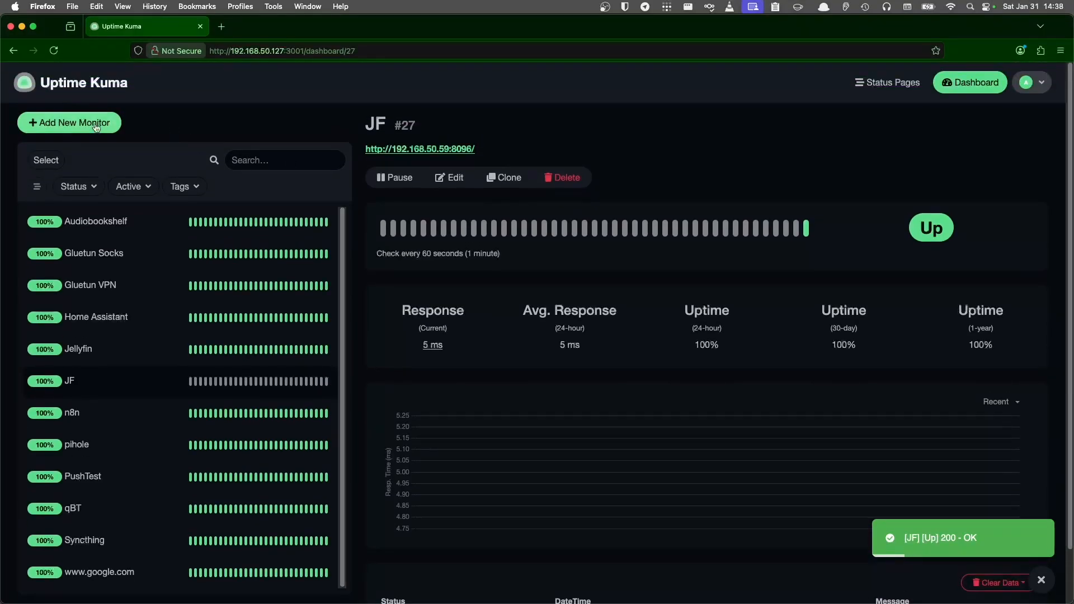
{"action": "left_click", "coordinate": [75, 122]}
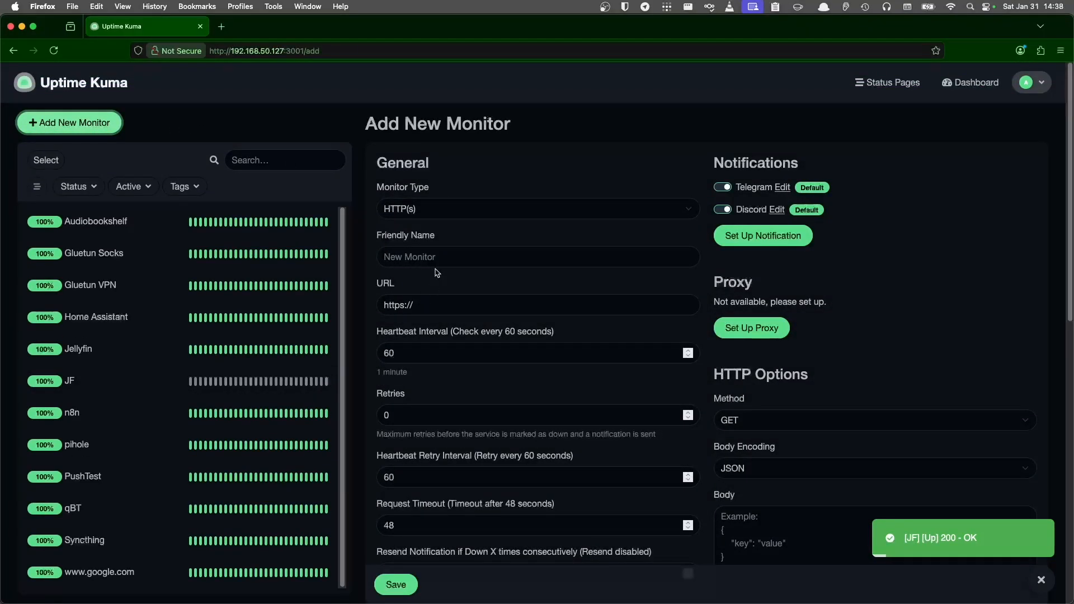
{"action": "left_click", "coordinate": [433, 259]}
{"action": "type", "text": "https://duckduckgo.com/"}
{"action": "left_click", "coordinate": [436, 303]}
{"action": "key", "text": "super+a"}
{"action": "type", "text": "https://duckduckgo.com/"}
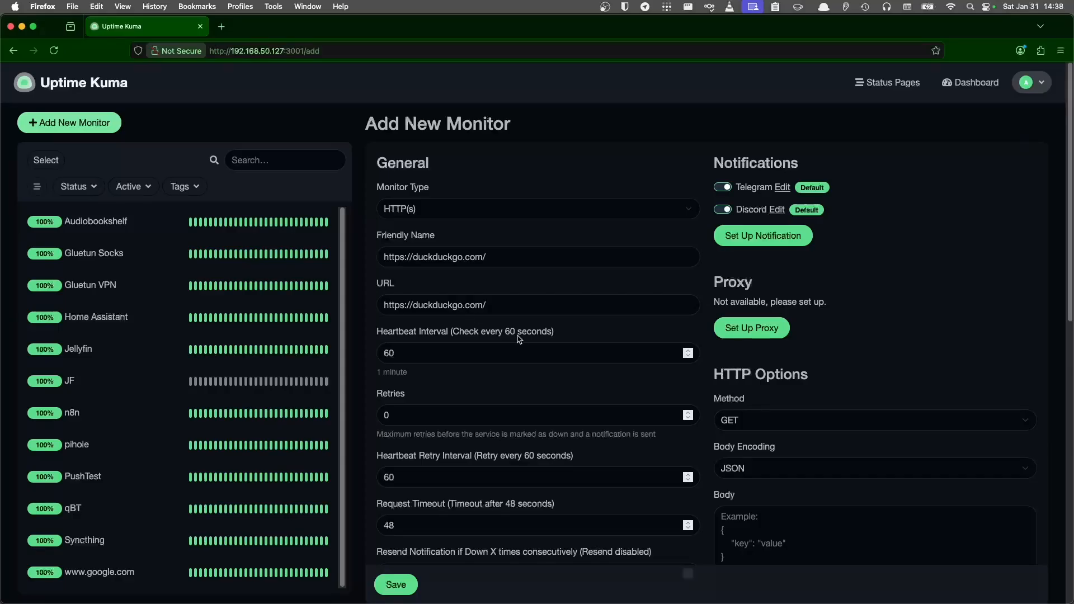
{"action": "scroll", "coordinate": [520, 338], "scroll_direction": "down", "scroll_amount": 5}
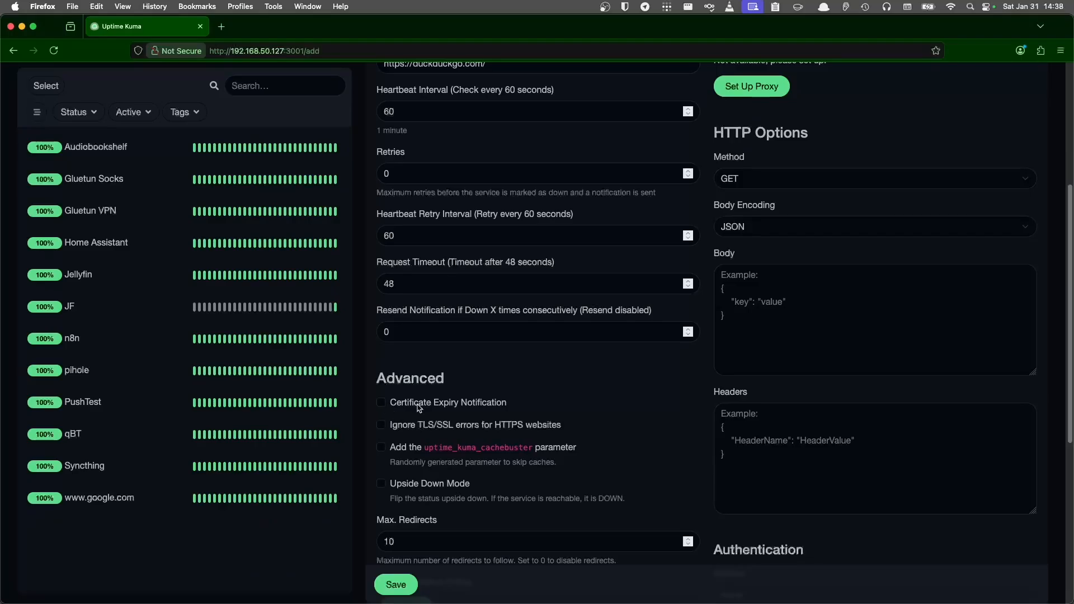
{"action": "left_click_drag", "start_coordinate": [520, 405], "coordinate": [392, 404]}
{"action": "left_click", "coordinate": [387, 402]}
{"action": "scroll", "coordinate": [390, 404], "scroll_direction": "down", "scroll_amount": 4}
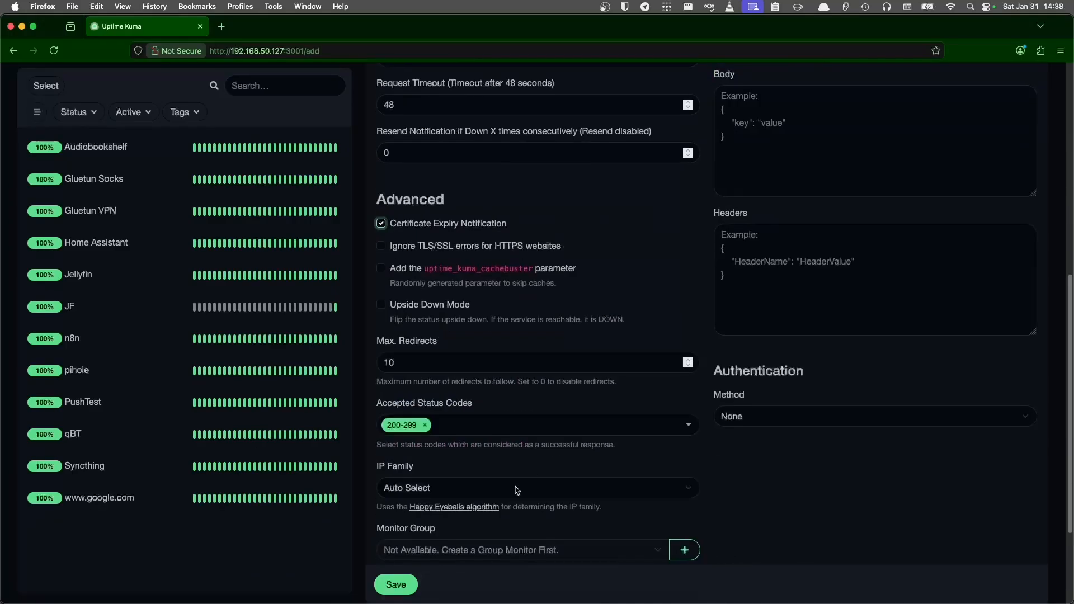
{"action": "left_click", "coordinate": [404, 588]}
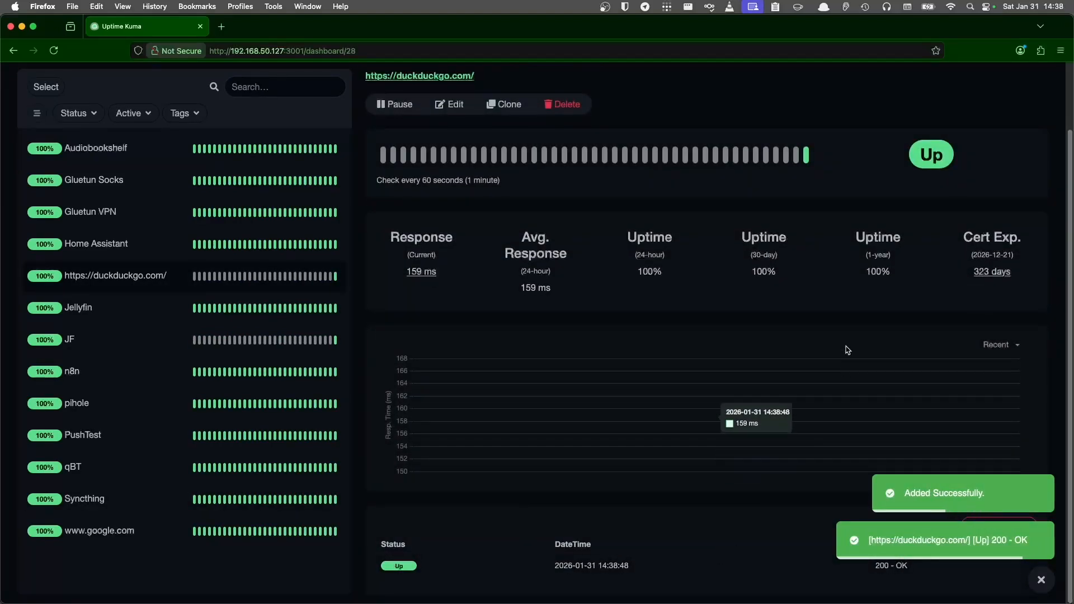
{"action": "left_click_drag", "start_coordinate": [958, 237], "coordinate": [1018, 273]}
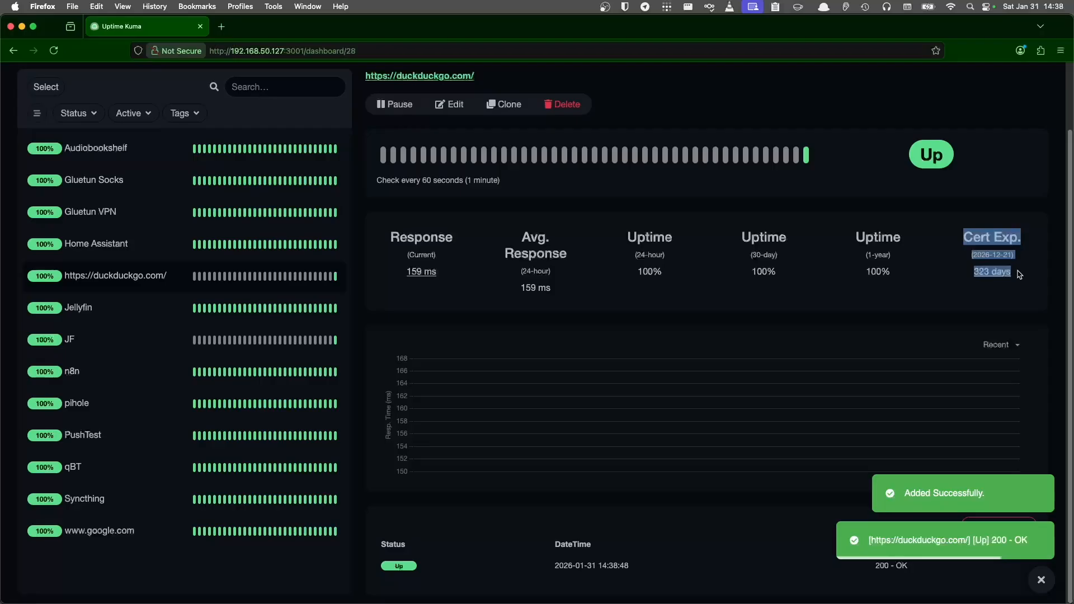
{"action": "left_click", "coordinate": [1019, 274]}
{"action": "left_click", "coordinate": [998, 272]}
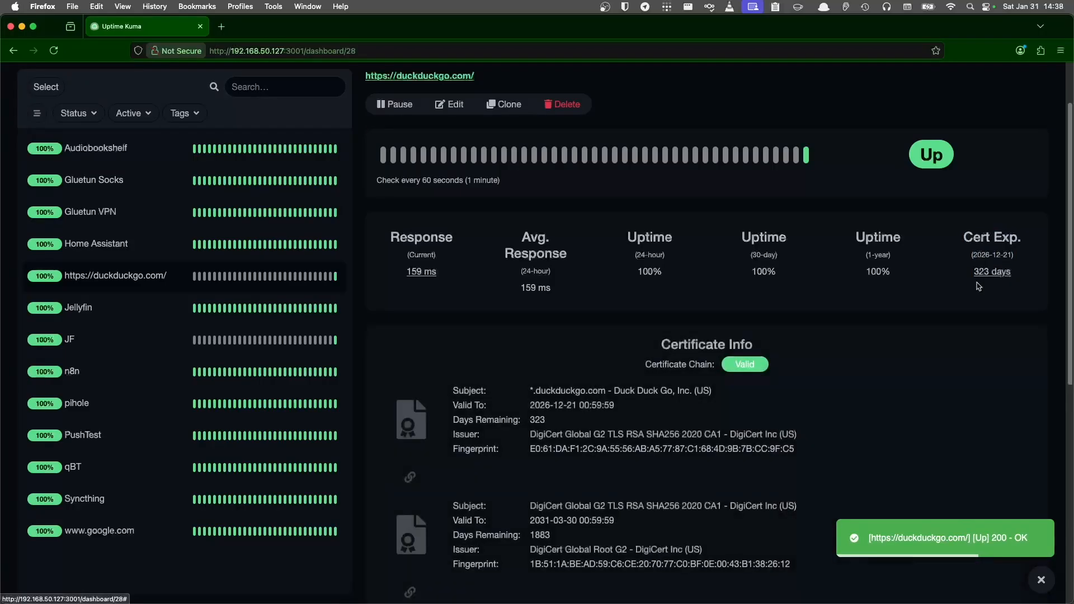
{"action": "scroll", "coordinate": [912, 312], "scroll_direction": "down", "scroll_amount": 5}
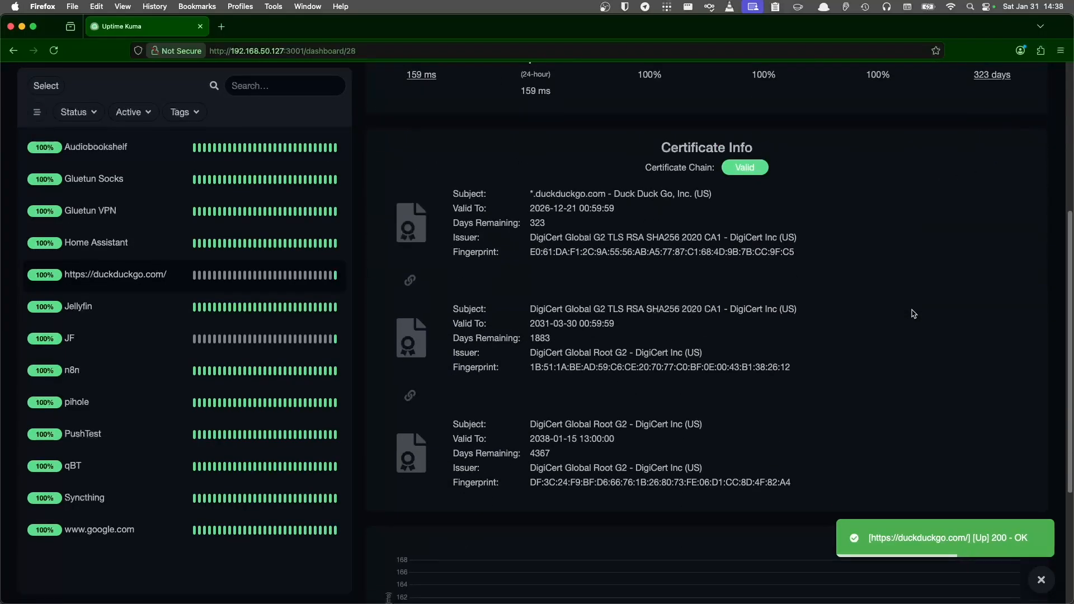
{"action": "scroll", "coordinate": [912, 313], "scroll_direction": "up", "scroll_amount": 7}
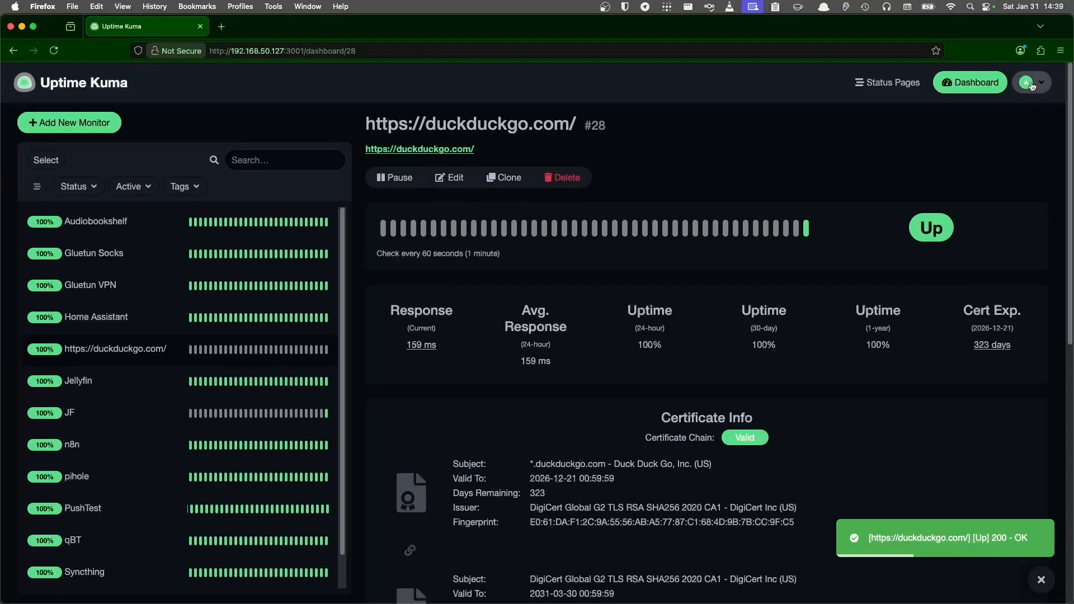
- Review the TLS Certificate Expiry reminder days, including 7 days, in Notification settings, then begin a new monitor
{"action": "left_click", "coordinate": [1038, 82]}
{"action": "left_click", "coordinate": [1013, 169]}
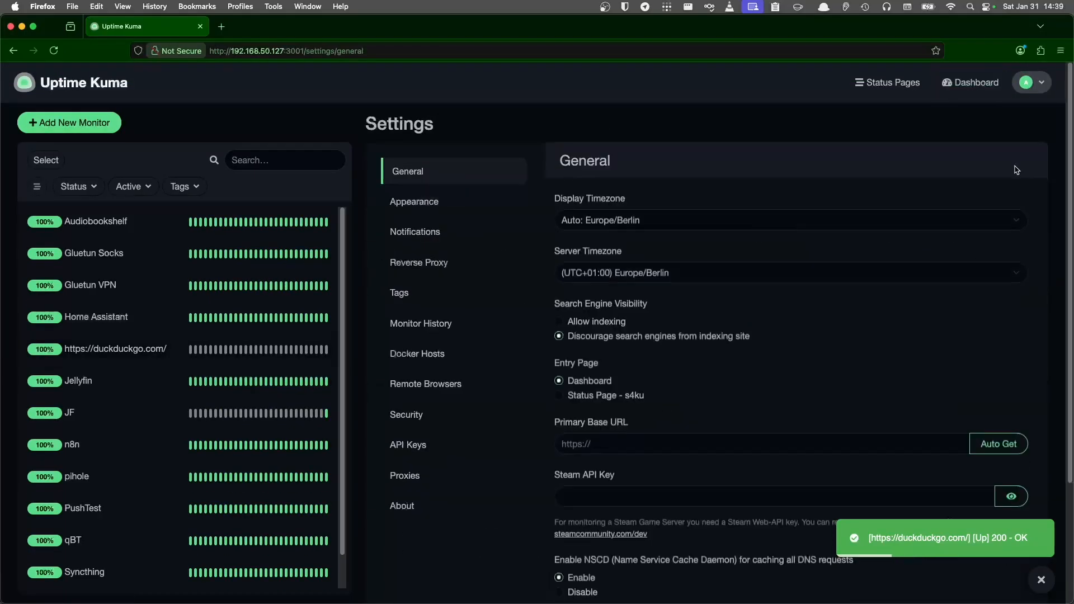
{"action": "left_click", "coordinate": [425, 232]}
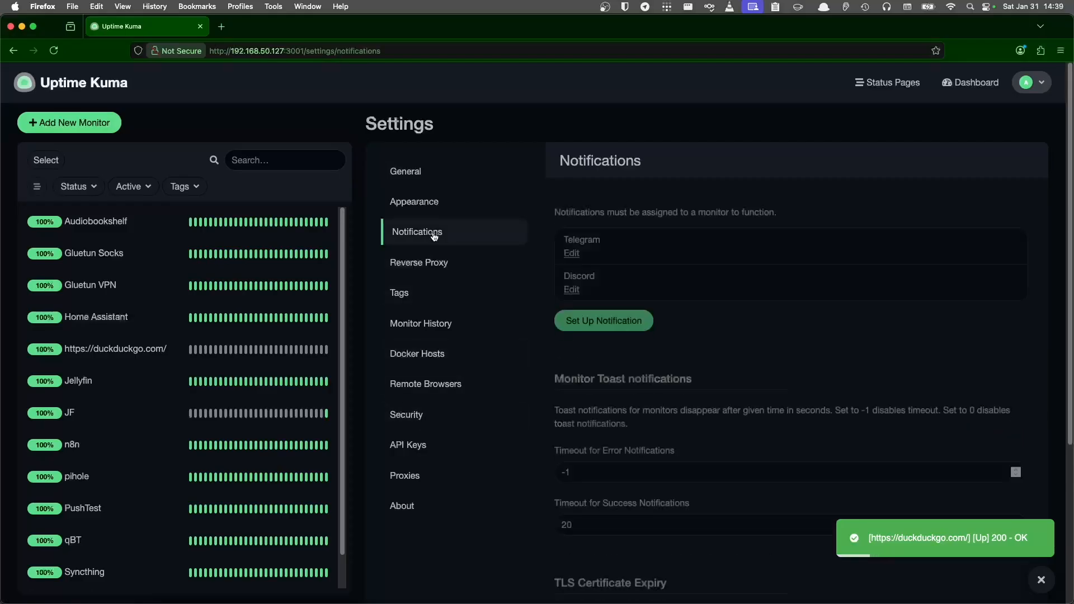
{"action": "scroll", "coordinate": [643, 309], "scroll_direction": "down", "scroll_amount": 3}
{"action": "scroll", "coordinate": [643, 309], "scroll_direction": "down", "scroll_amount": 2}
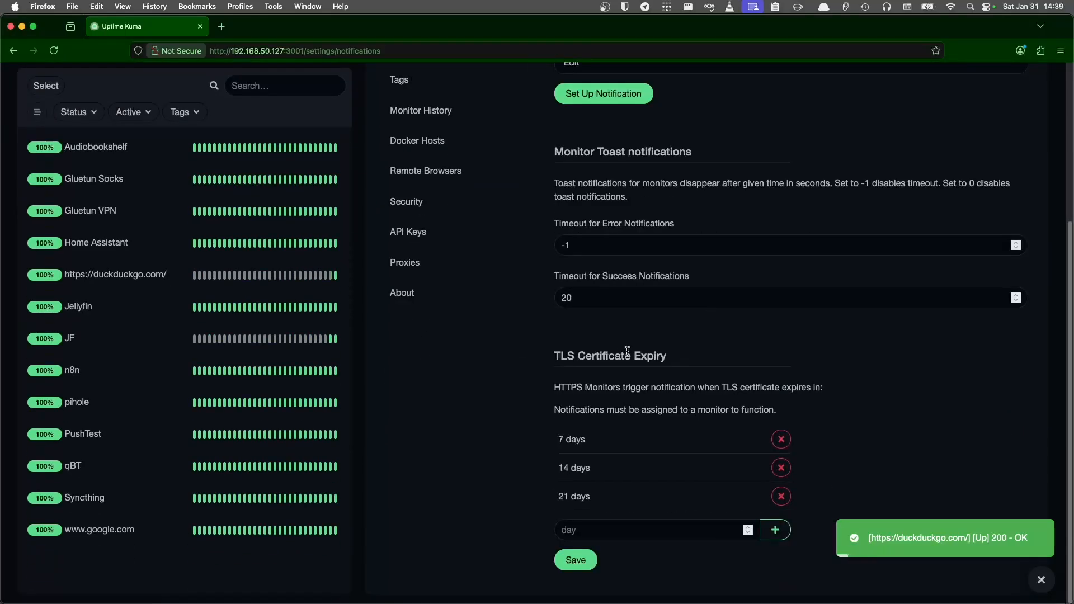
{"action": "left_click_drag", "start_coordinate": [553, 355], "coordinate": [707, 367]}
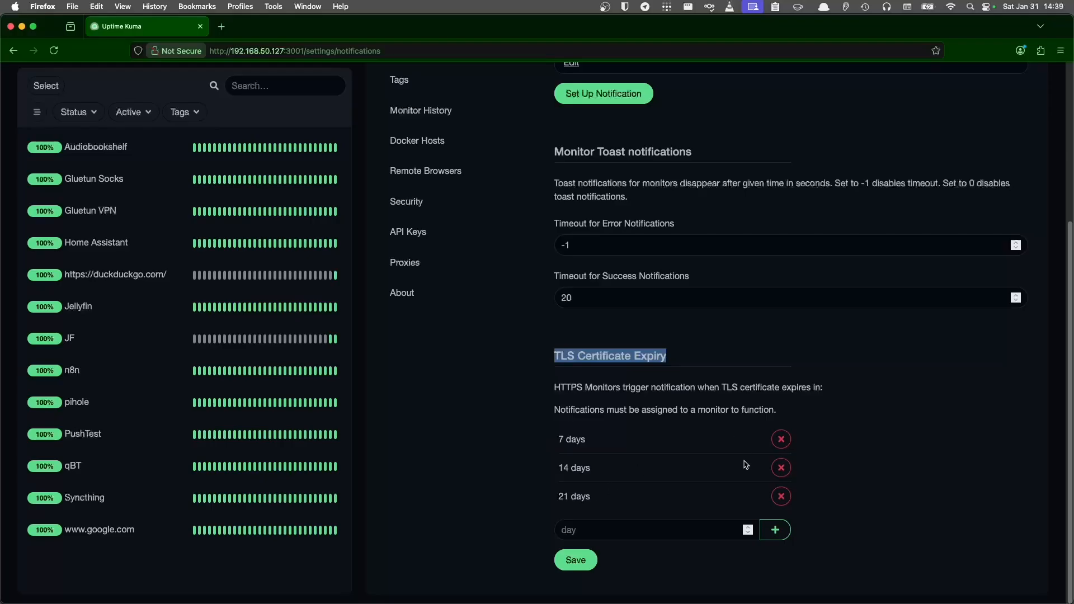
{"action": "left_click_drag", "start_coordinate": [591, 501], "coordinate": [553, 444]}
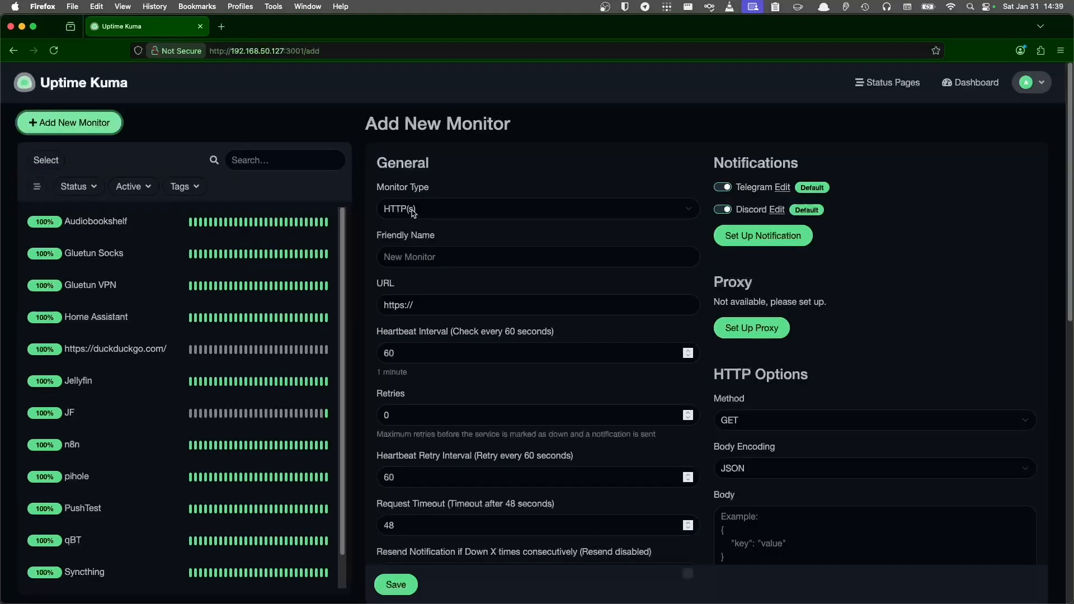
{"action": "left_click", "coordinate": [417, 211]}
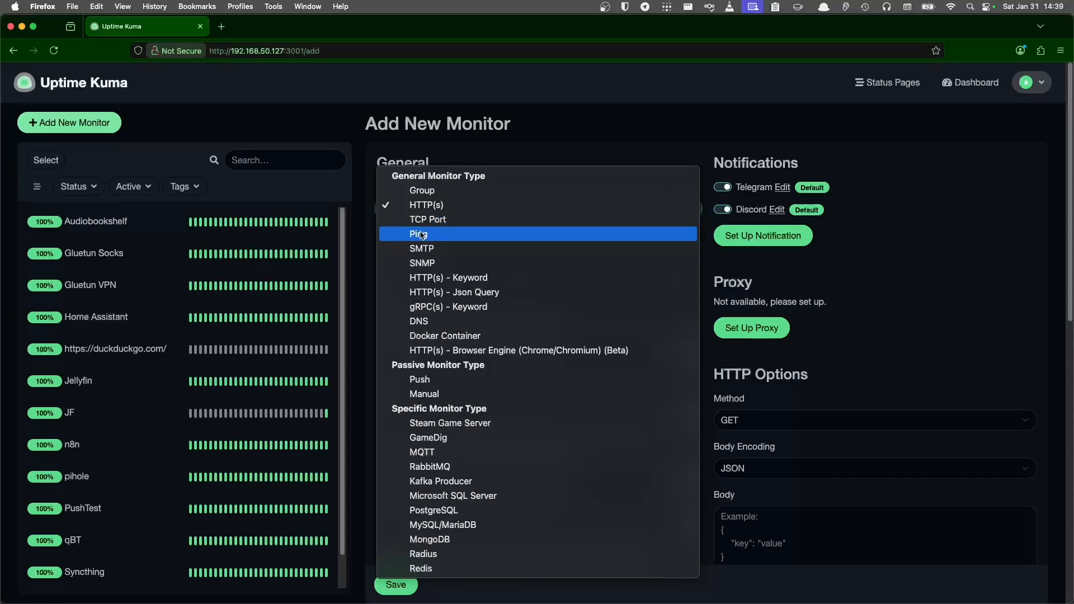
- Create and save a Ping monitor named 192.168.50.59 with hostname 192.168.50.59
{"action": "left_click", "coordinate": [427, 235]}
{"action": "left_click", "coordinate": [441, 253]}
{"action": "type", "text": "192.168.50.59"}
{"action": "left_click", "coordinate": [440, 305]}
{"action": "key", "text": "Down"}
{"action": "key", "text": "Return"}
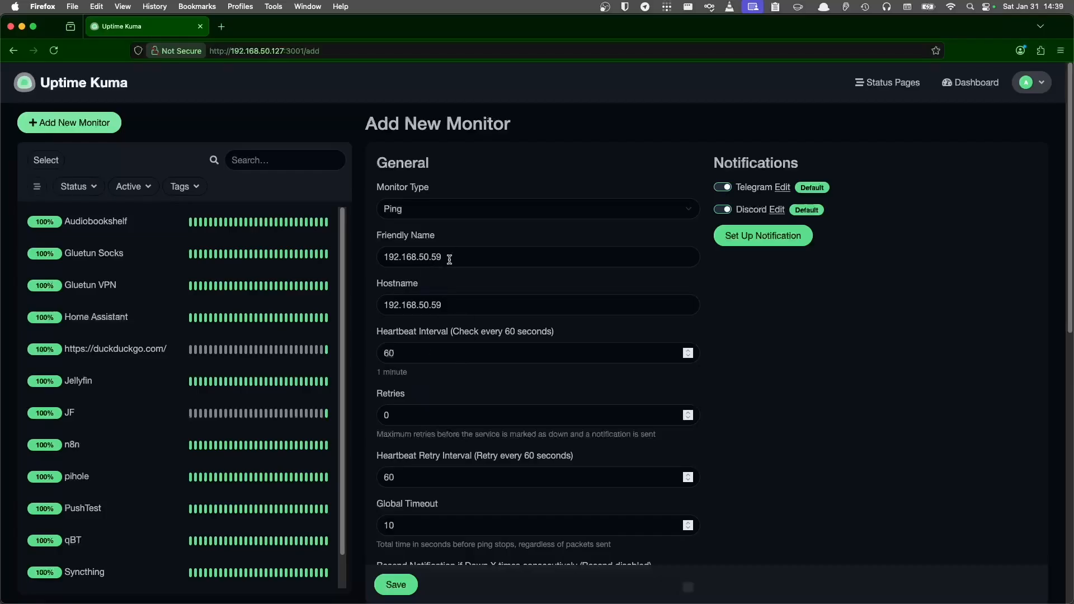
{"action": "scroll", "coordinate": [449, 259], "scroll_direction": "down", "scroll_amount": 8}
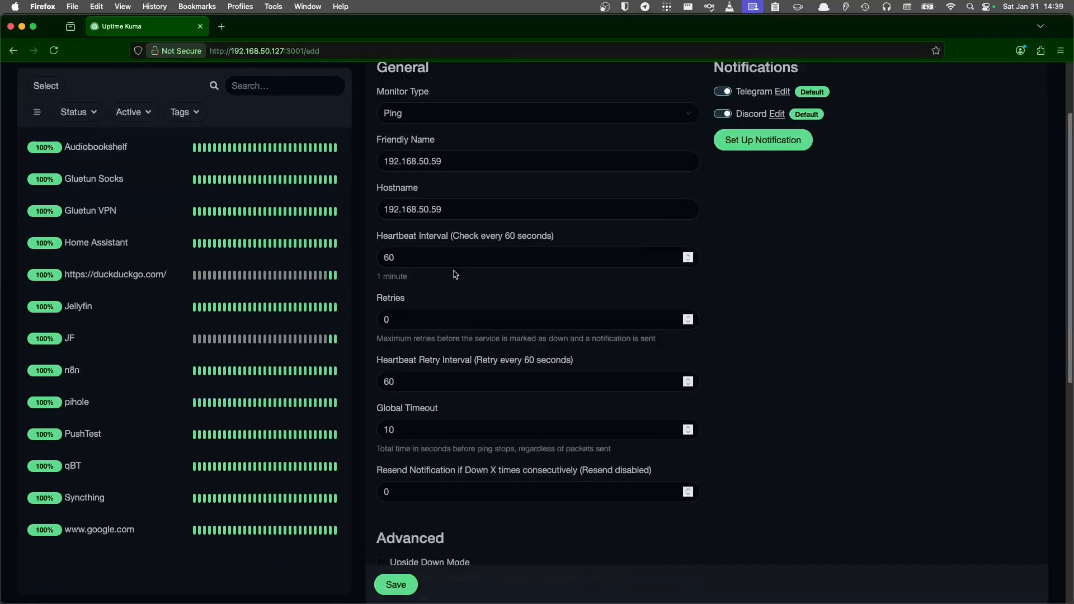
{"action": "left_click", "coordinate": [406, 593]}
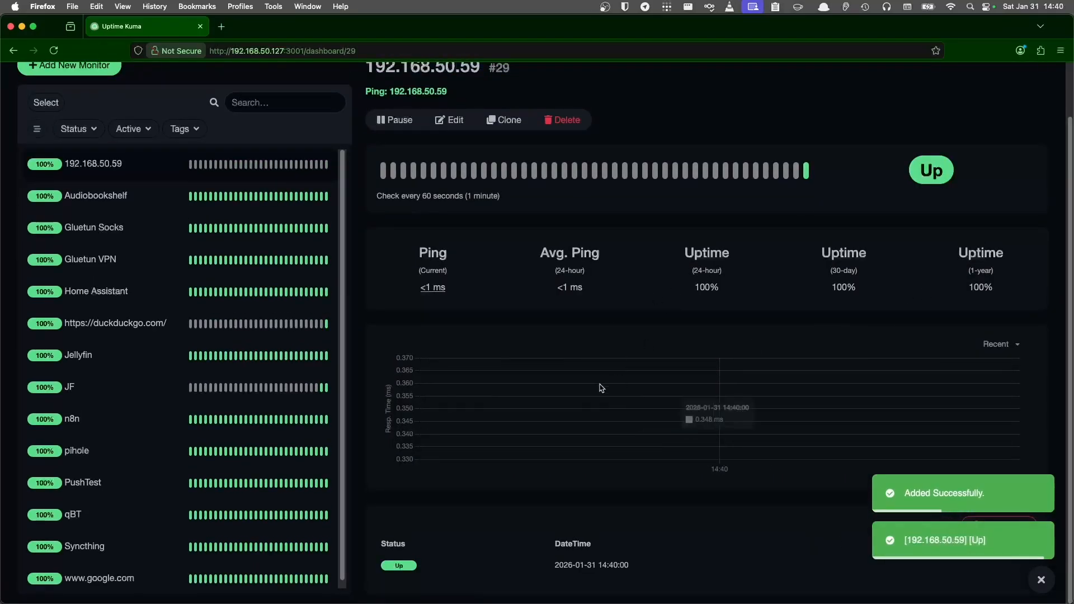
- Reload the page to confirm the Ping monitor is Up, then begin another monitor
{"action": "key", "text": "super+r"}
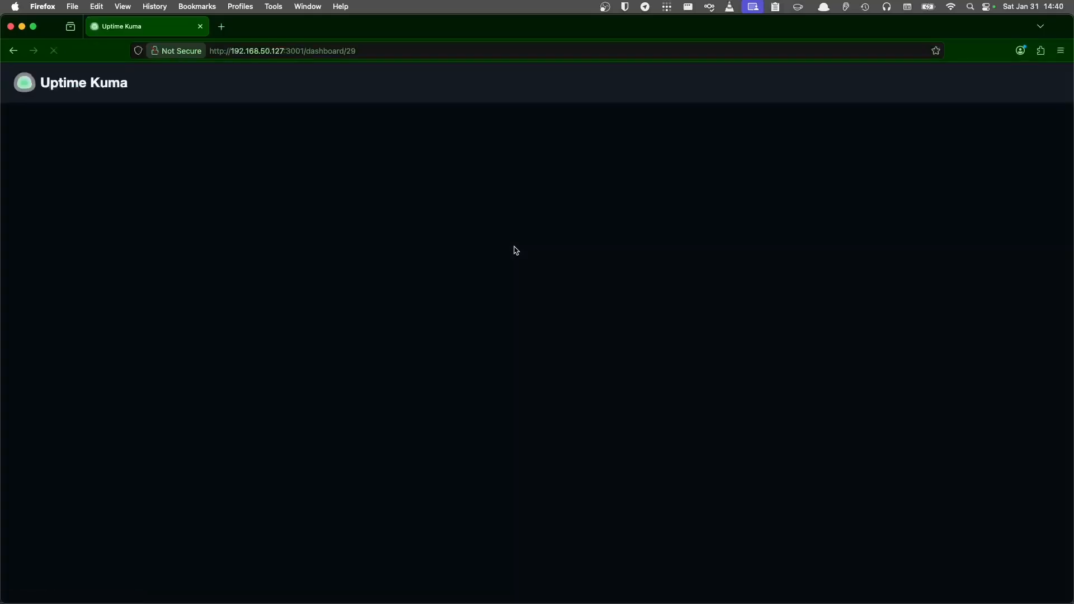
{"action": "scroll", "coordinate": [681, 307], "scroll_direction": "down", "scroll_amount": 3}
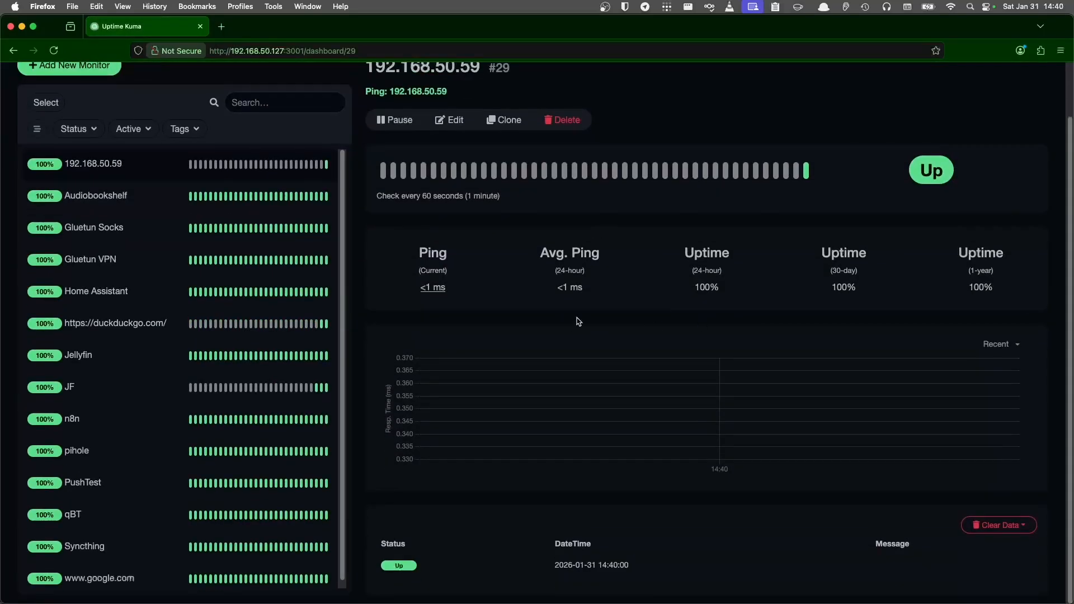
{"action": "scroll", "coordinate": [692, 339], "scroll_direction": "up", "scroll_amount": 3}
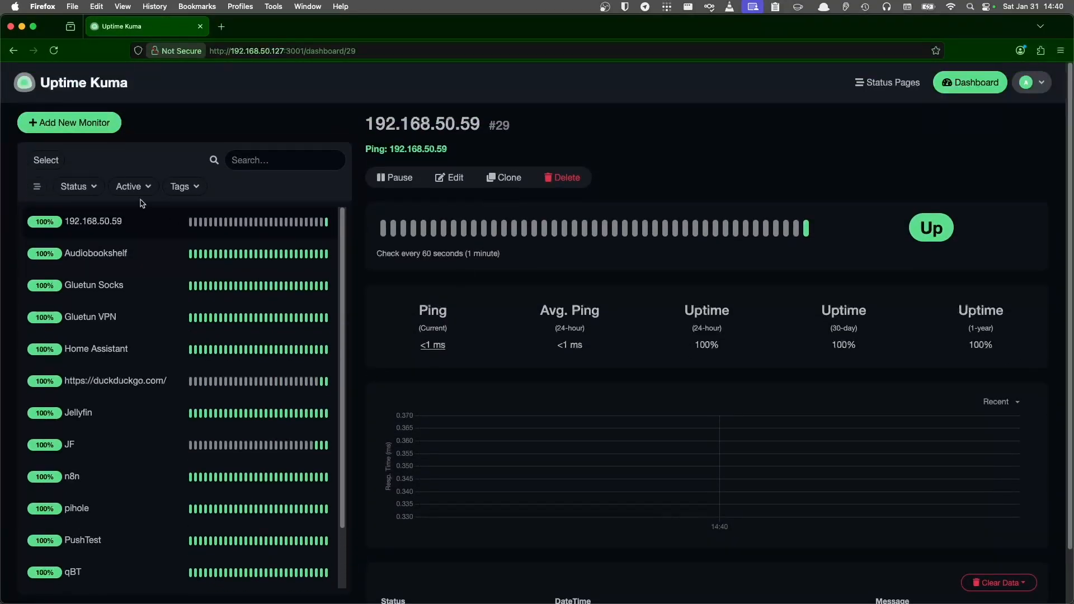
{"action": "left_click", "coordinate": [70, 122]}
- Create and save a TCP Port monitor 192.168.50.59:22 with hostname 192.168.50.59 and port 22
{"action": "left_click", "coordinate": [441, 210]}
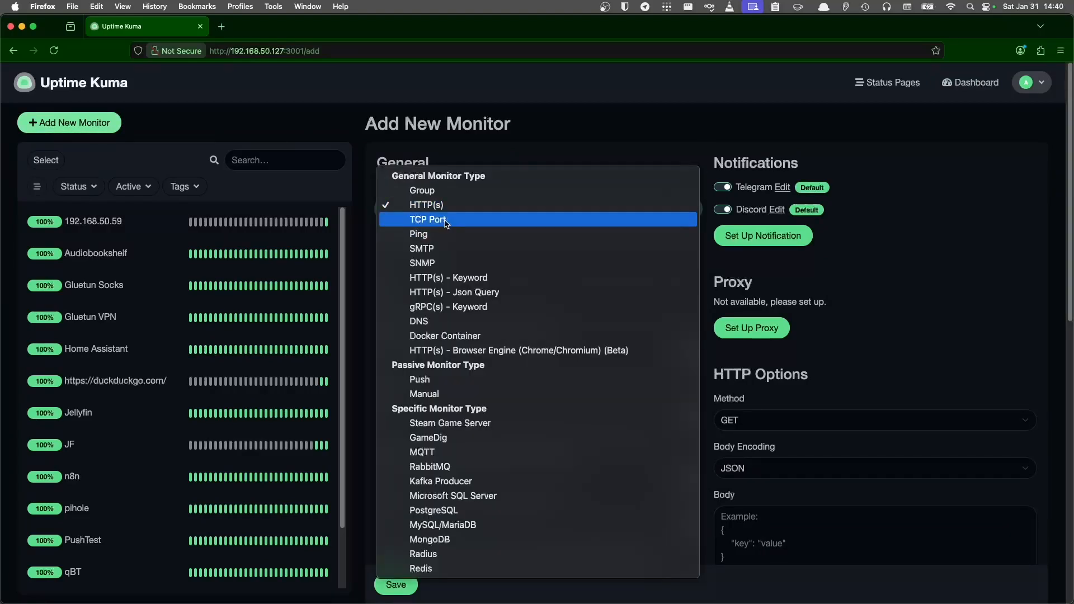
{"action": "left_click", "coordinate": [445, 220]}
{"action": "left_click", "coordinate": [466, 252]}
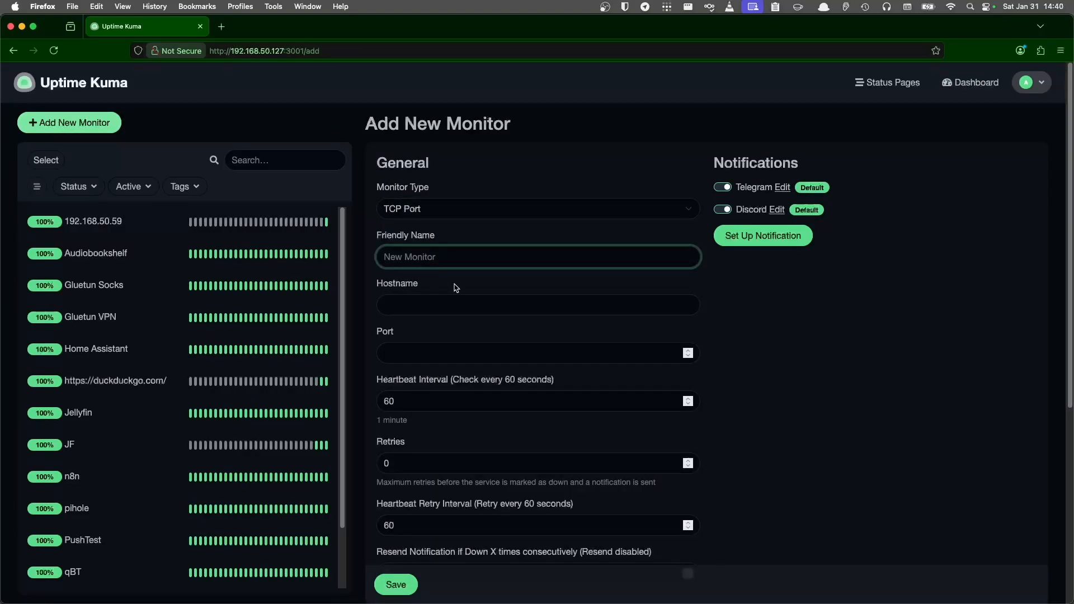
{"action": "type", "text": "192.168.50.59:22"}
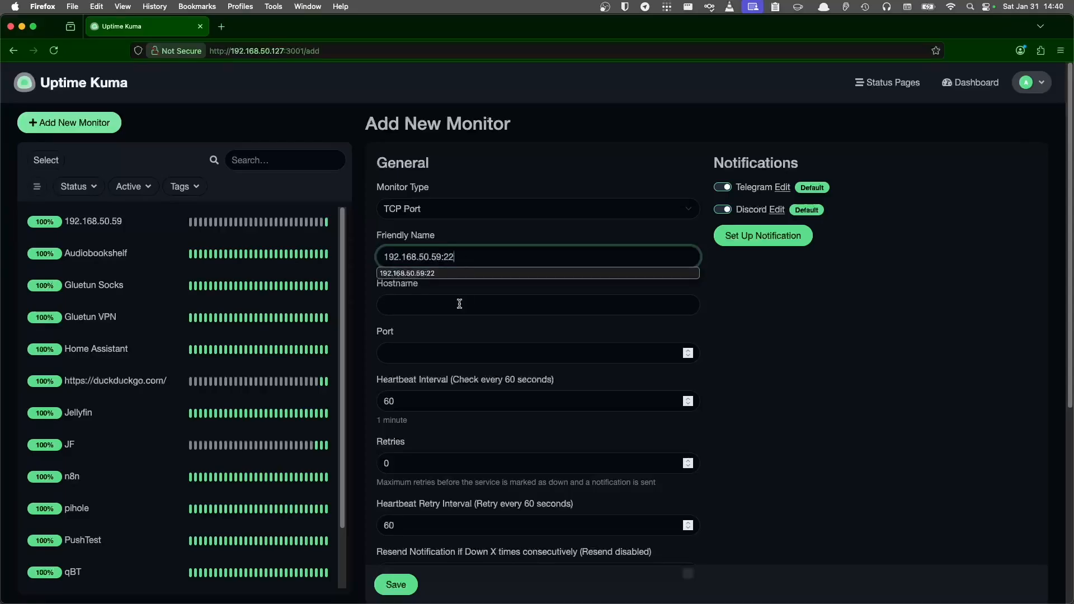
{"action": "left_click", "coordinate": [459, 303]}
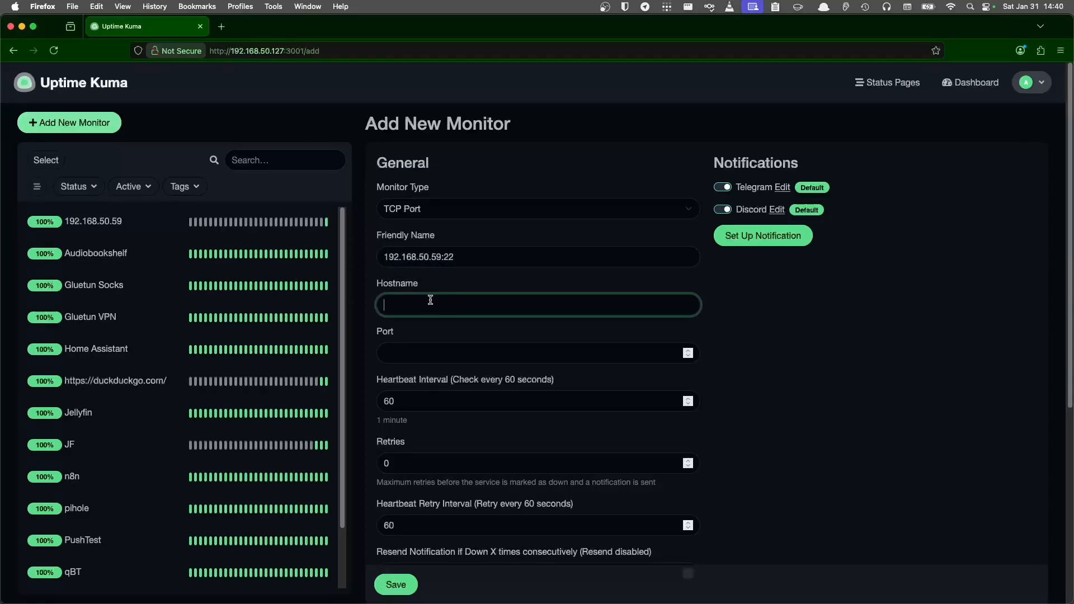
{"action": "type", "text": "192.168.50.59:22"}
{"action": "left_click_drag", "start_coordinate": [442, 304], "coordinate": [510, 306]}
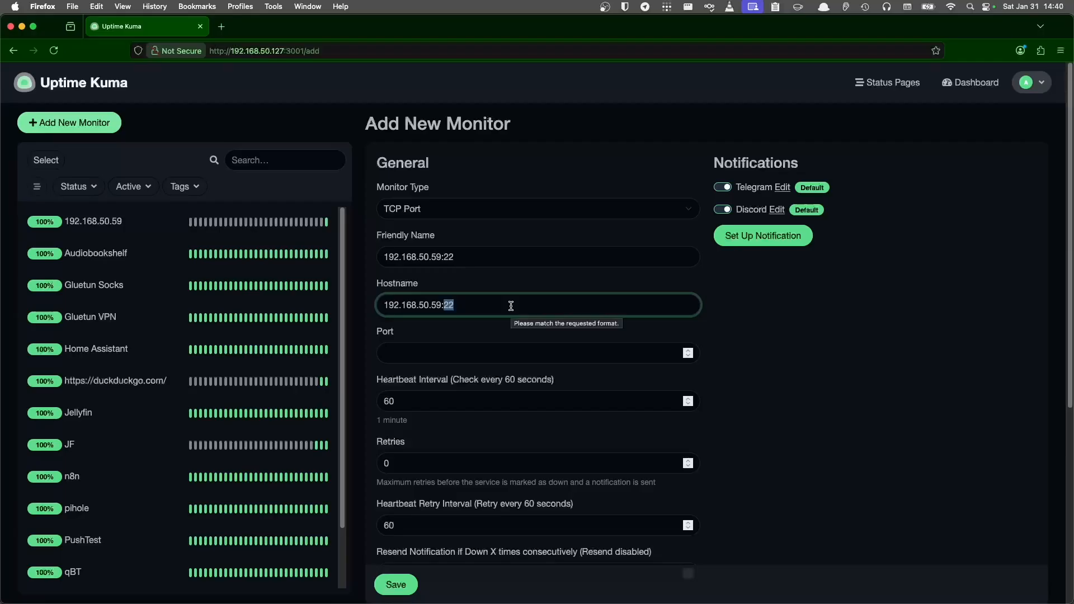
{"action": "key", "text": "BackSpace"}
{"action": "key", "text": "BackSpace"}
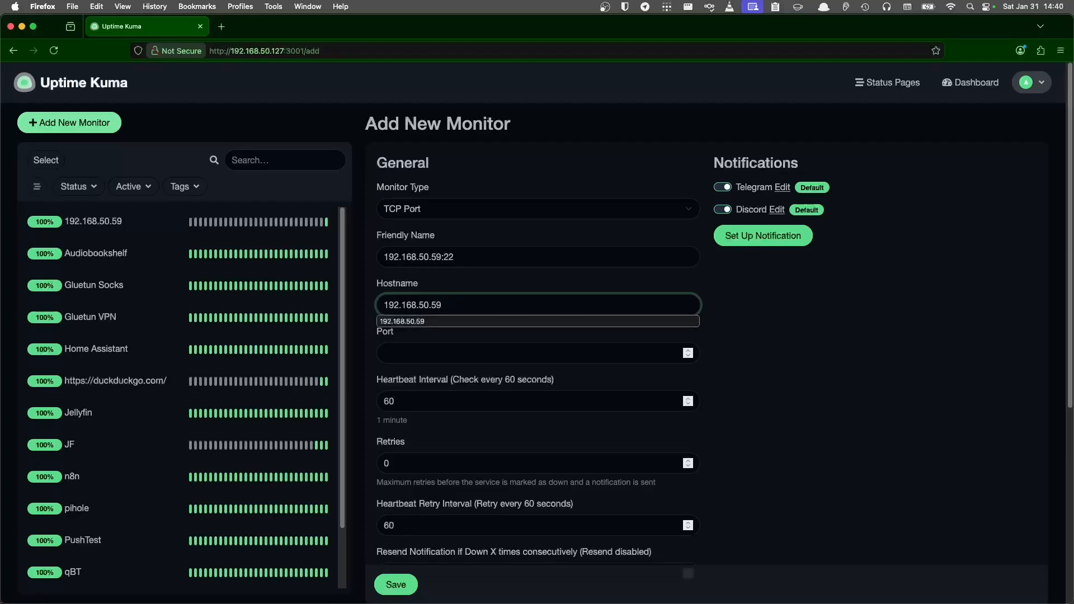
{"action": "key", "text": "Tab"}
{"action": "type", "text": "2"}
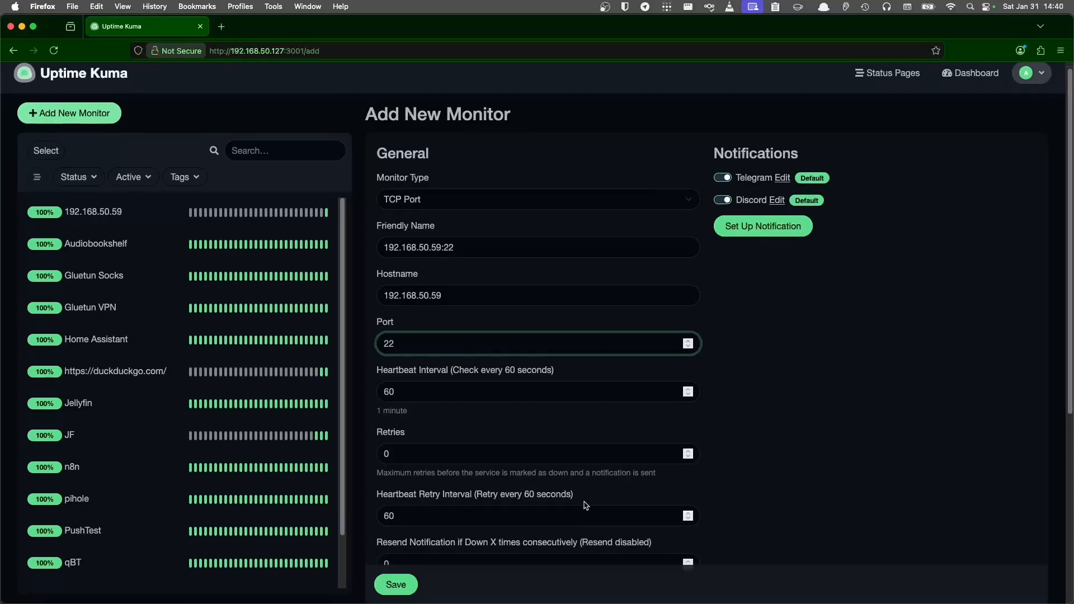
{"action": "scroll", "coordinate": [581, 504], "scroll_direction": "down", "scroll_amount": 5}
{"action": "left_click", "coordinate": [396, 585]}
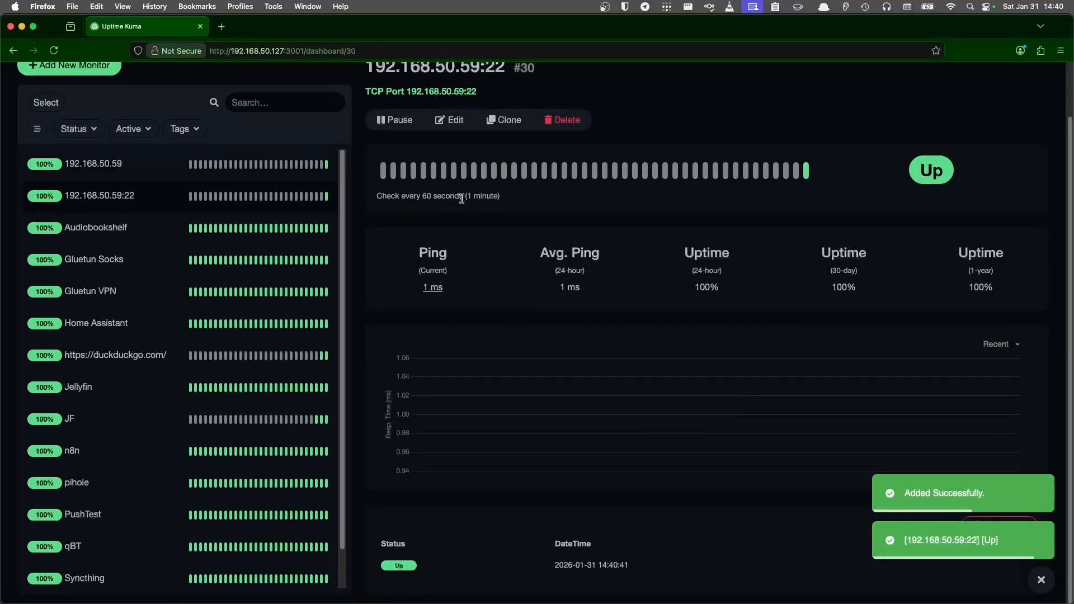
- Review the 192.168.50.59:22 monitor page, highlighting port 22 in its address
{"action": "scroll", "coordinate": [463, 197], "scroll_direction": "up", "scroll_amount": 2}
{"action": "double_click", "coordinate": [470, 149]}
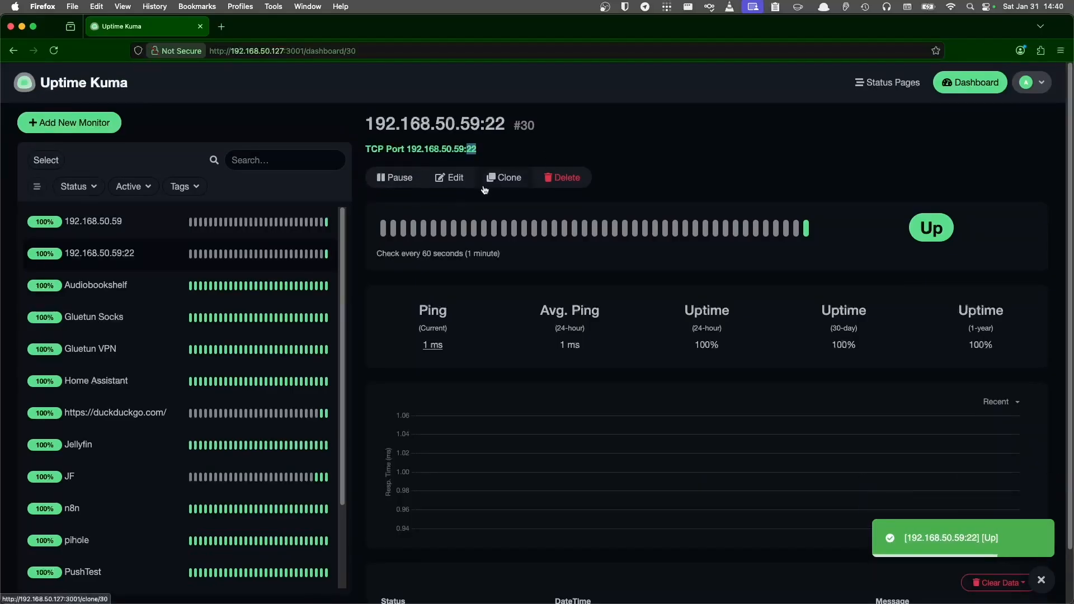
{"action": "scroll", "coordinate": [534, 288], "scroll_direction": "down", "scroll_amount": 2}
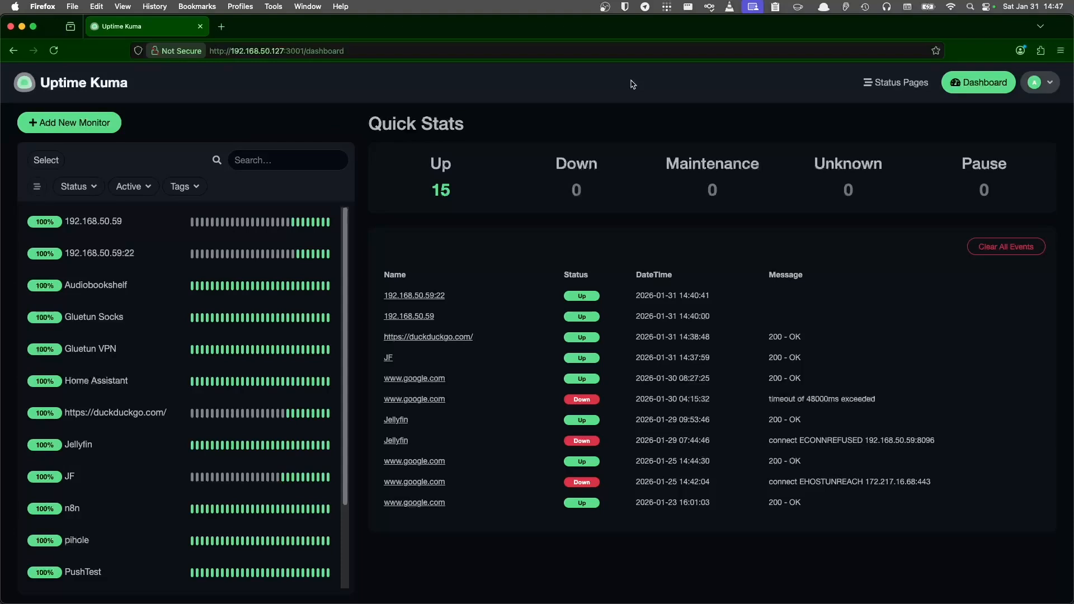
{"action": "key", "text": "ctrl+Up"}
- Create a new webhook for the kuma-notifications Discord channel from its Integrations settings
{"action": "left_click", "coordinate": [582, 120]}
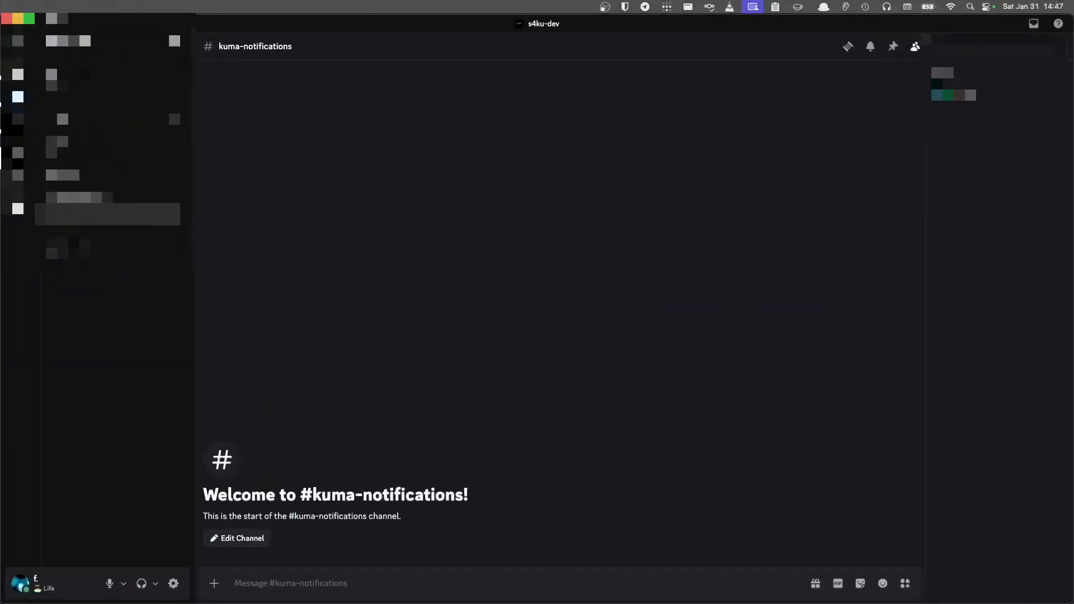
{"action": "right_click", "coordinate": [115, 214]}
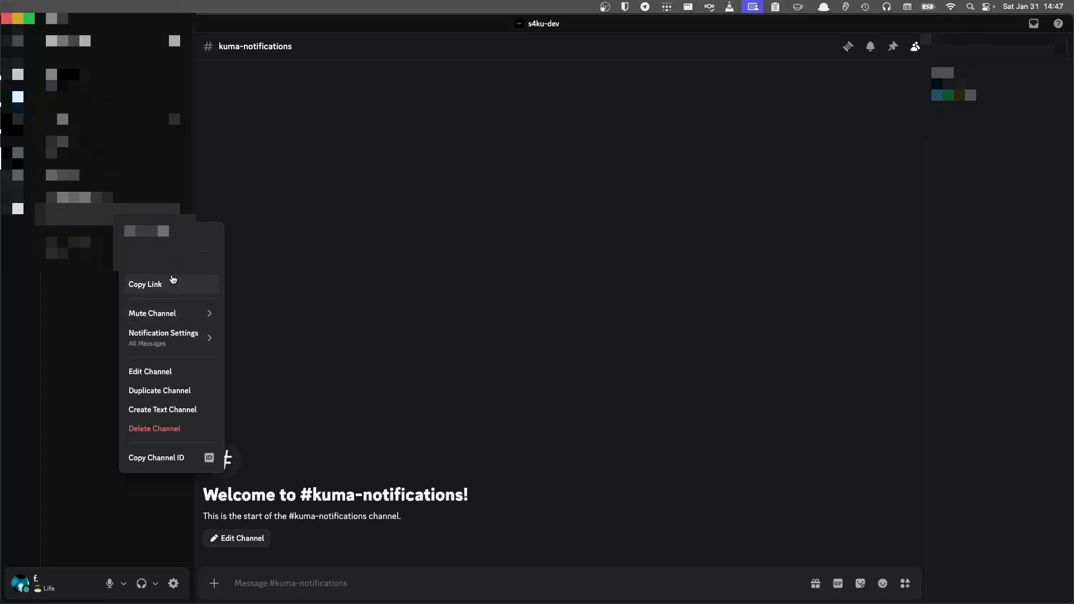
{"action": "left_click", "coordinate": [170, 373]}
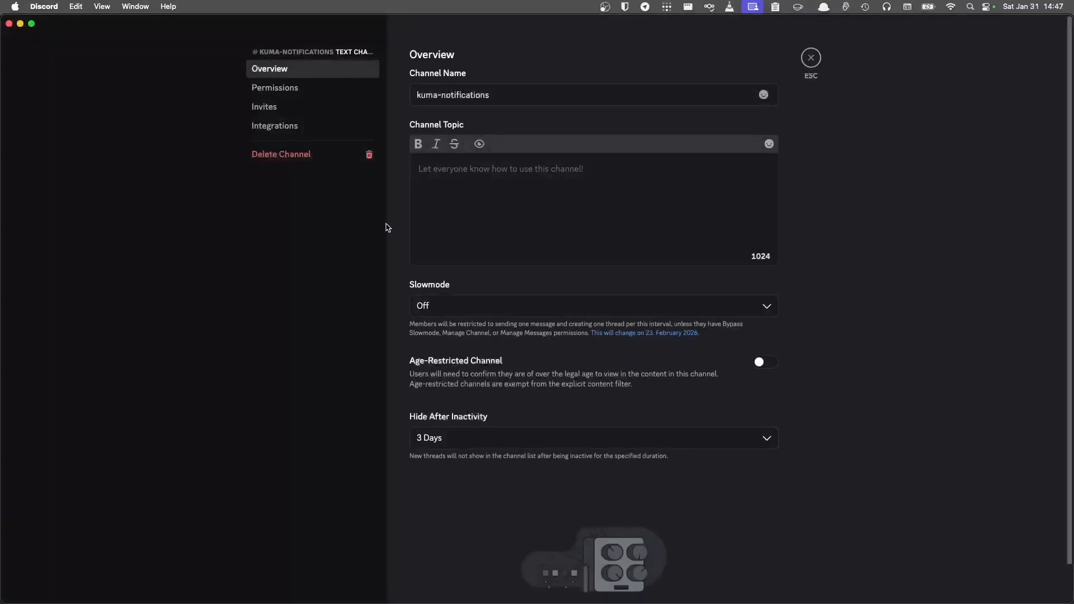
{"action": "left_click", "coordinate": [318, 136]}
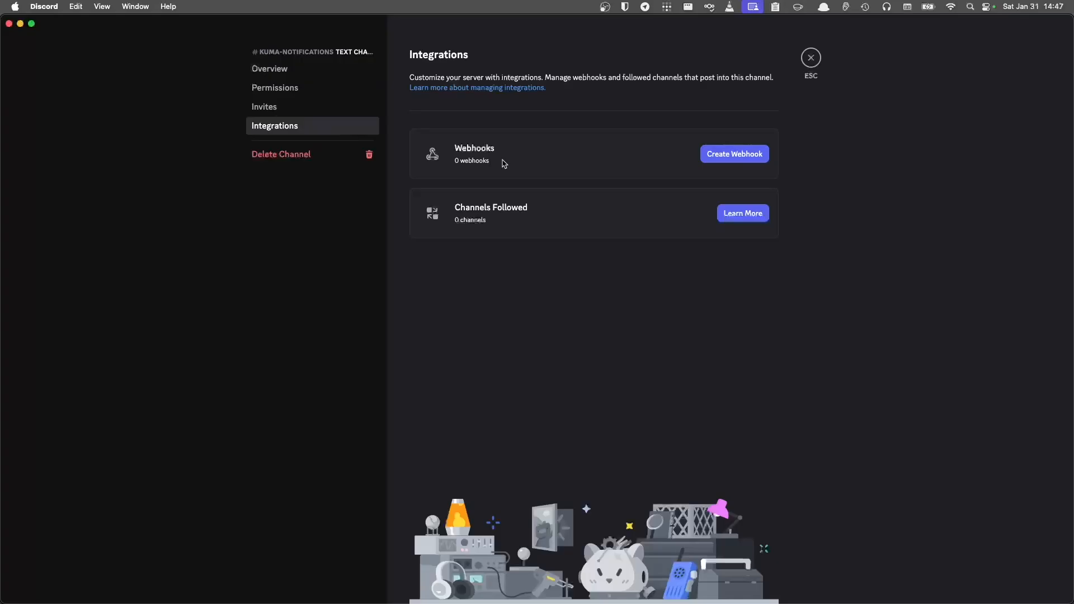
{"action": "left_click", "coordinate": [719, 162]}
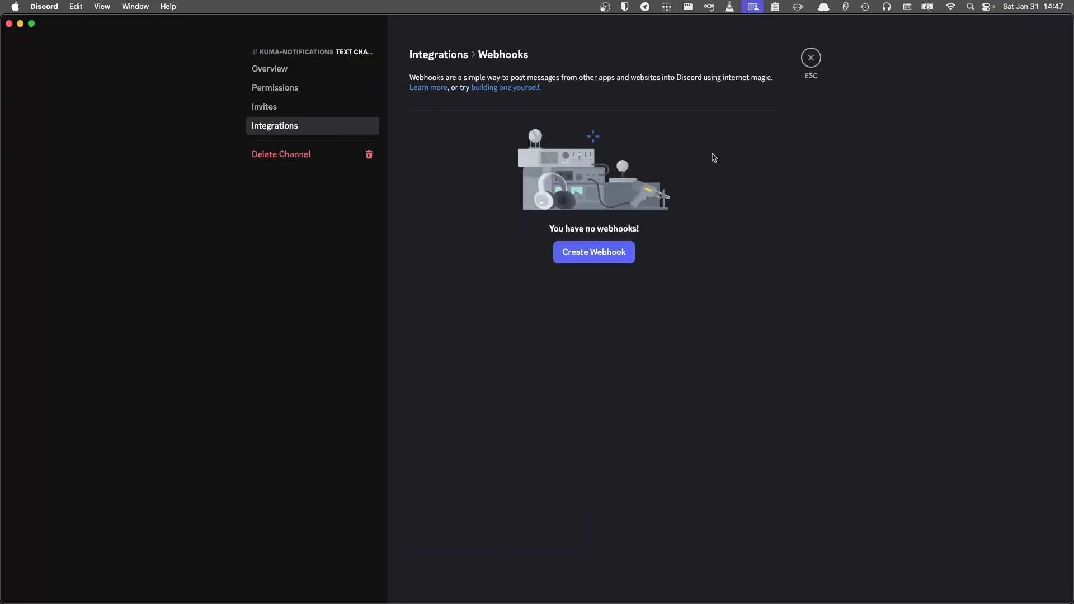
{"action": "left_click", "coordinate": [614, 246]}
- Rename the webhook from Captain Hook to Uptime Kuma and save the change
{"action": "left_click", "coordinate": [578, 206]}
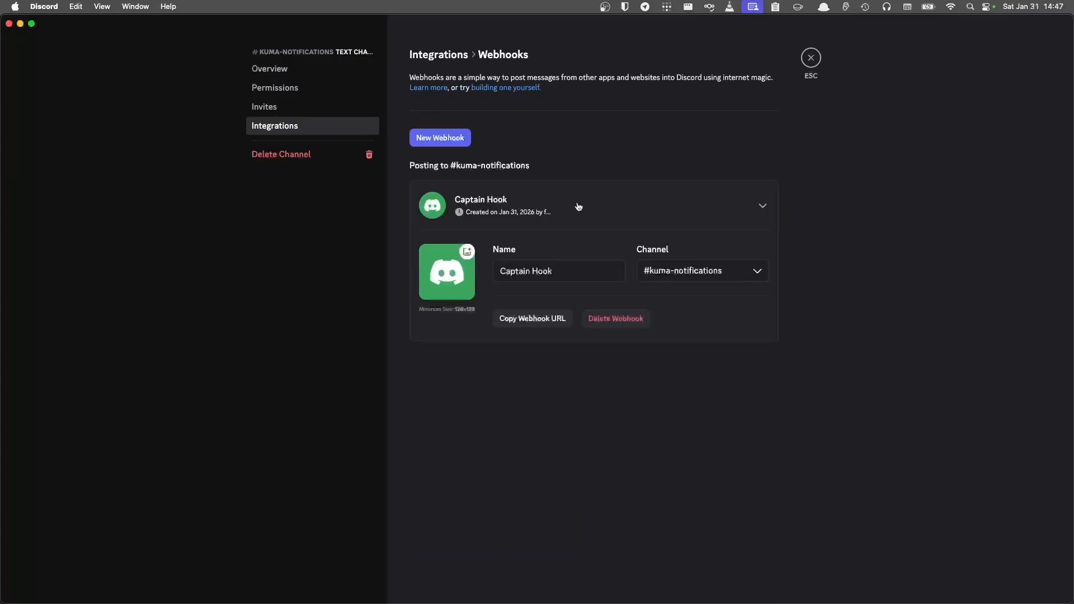
{"action": "triple_click", "coordinate": [581, 269]}
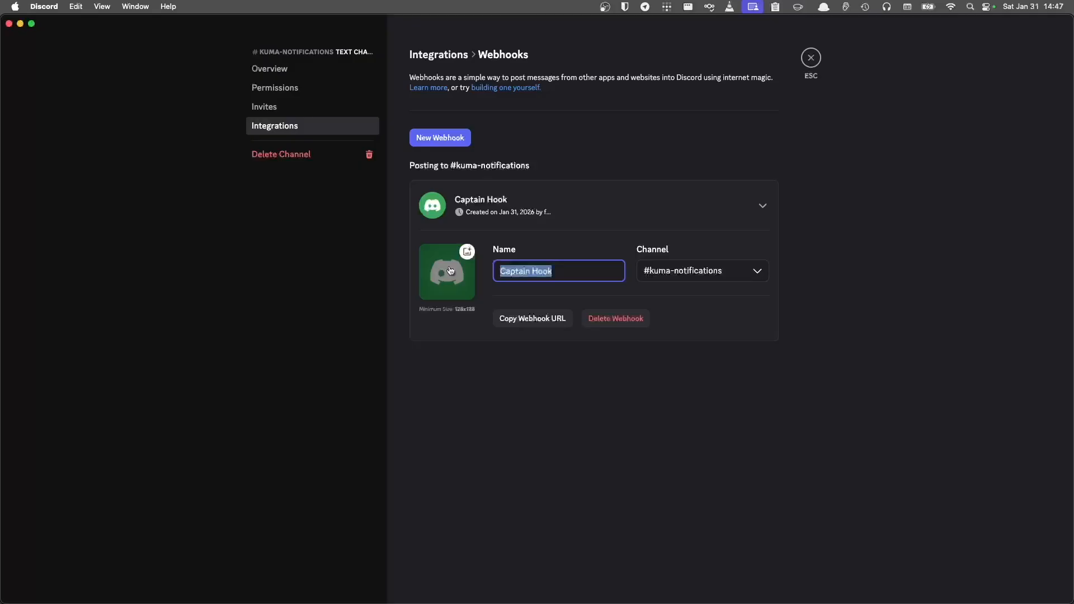
{"action": "type", "text": "Up"}
{"action": "key", "text": "BackSpace"}
{"action": "key", "text": "BackSpace"}
{"action": "key", "text": "BackSpace"}
{"action": "key", "text": "BackSpace"}
{"action": "type", "text": "ptime Kuma"}
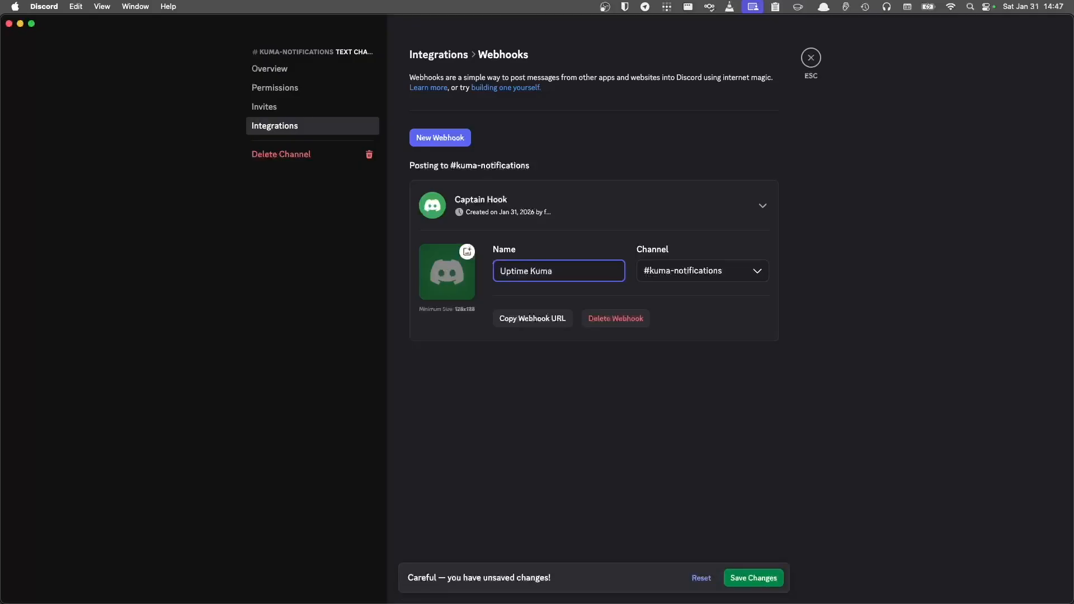
{"action": "left_click", "coordinate": [764, 581]}
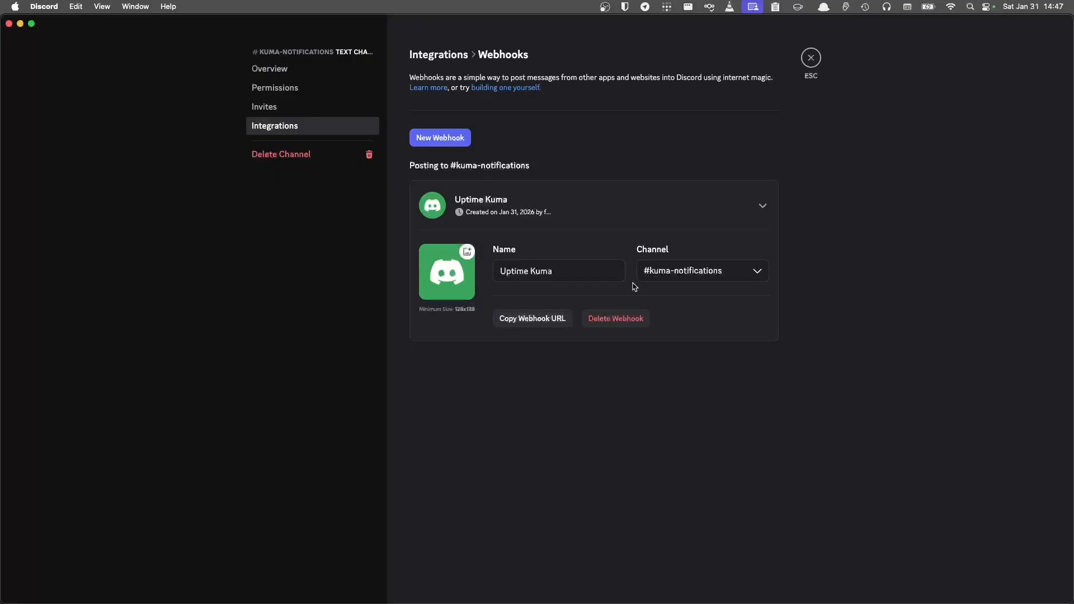
{"action": "key", "text": "ctrl+Up"}
- Go to Uptime Kuma's Notification settings and start setting up a new notification
{"action": "left_click", "coordinate": [573, 262]}
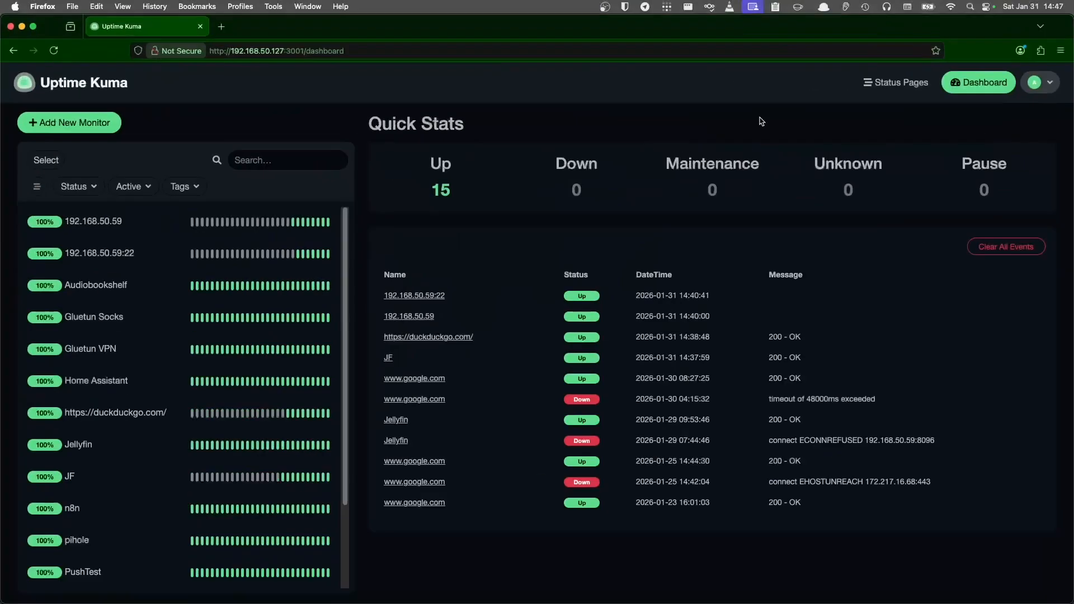
{"action": "left_click", "coordinate": [1035, 83]}
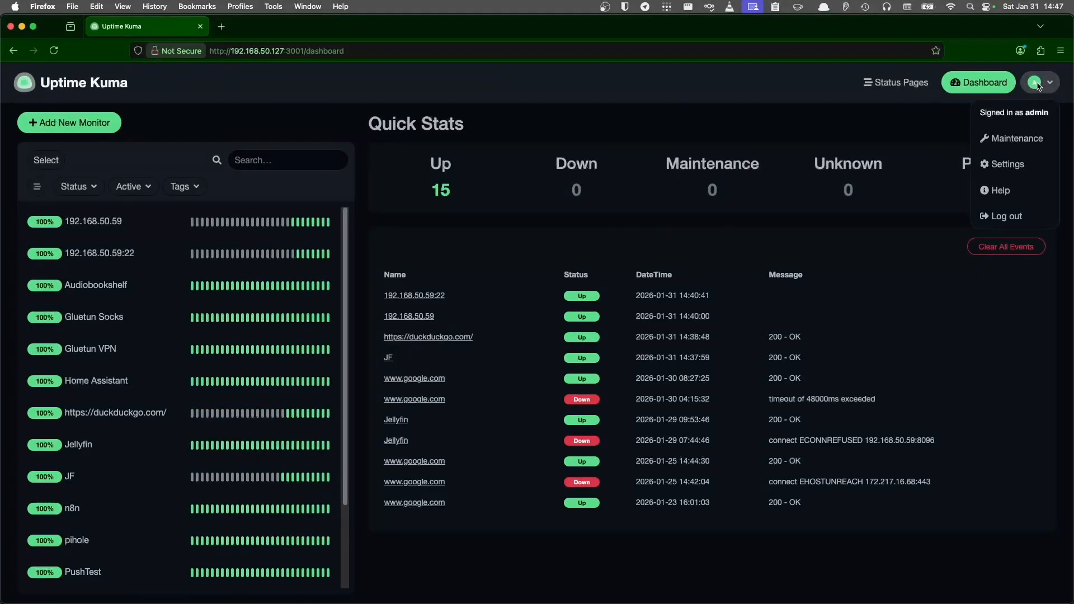
{"action": "left_click", "coordinate": [1008, 165]}
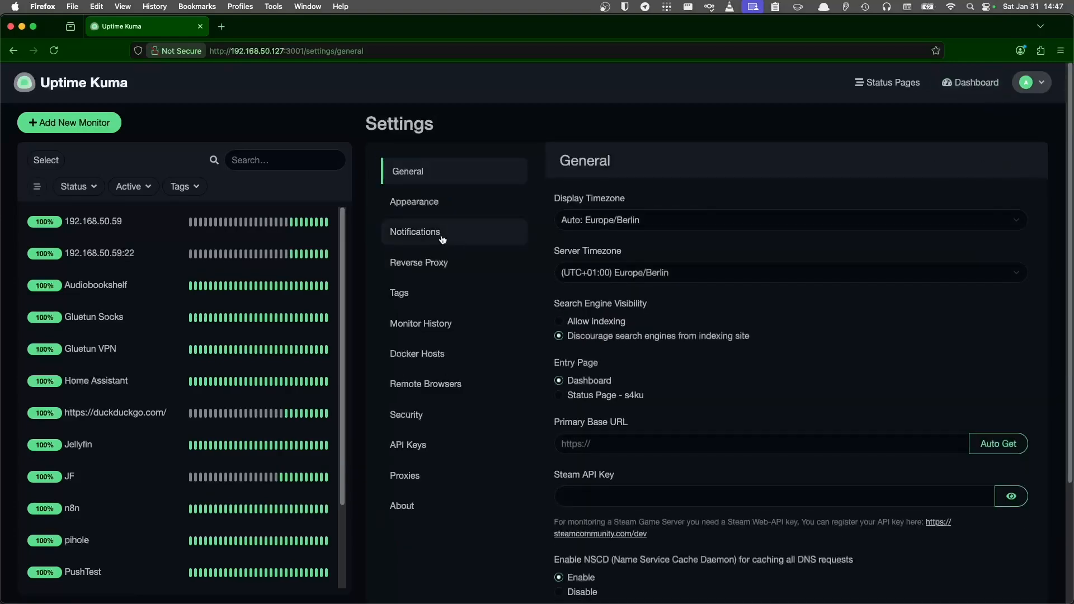
{"action": "left_click", "coordinate": [445, 232]}
{"action": "left_click", "coordinate": [610, 313]}
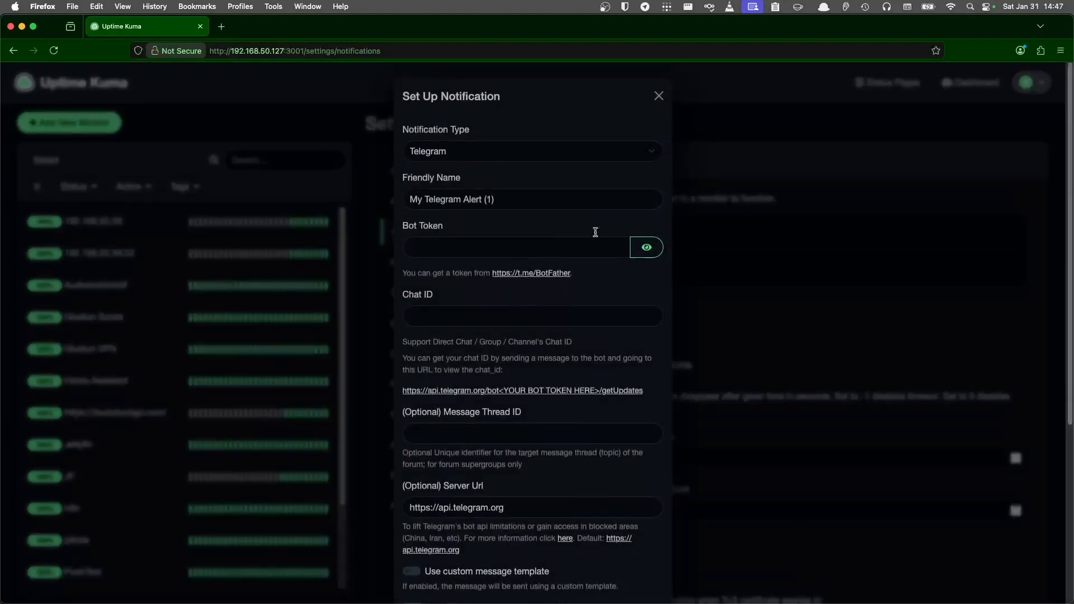
- Choose Discord as the notification type and paste the webhook URL
{"action": "left_click", "coordinate": [454, 159]}
{"action": "type", "text": "dis"}
{"action": "key", "text": "Return"}
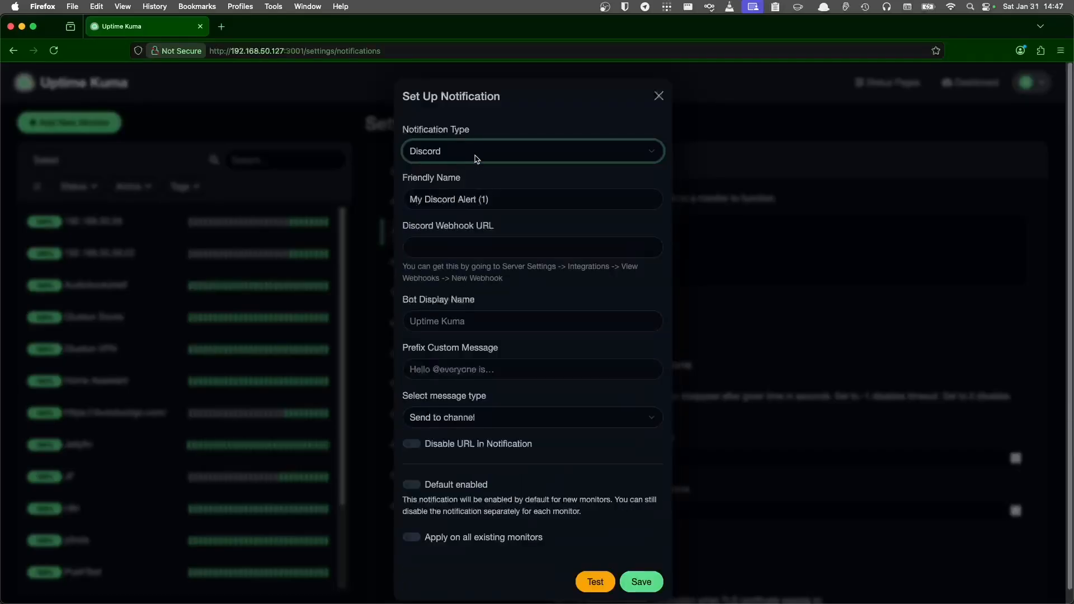
{"action": "key", "text": "Tab"}
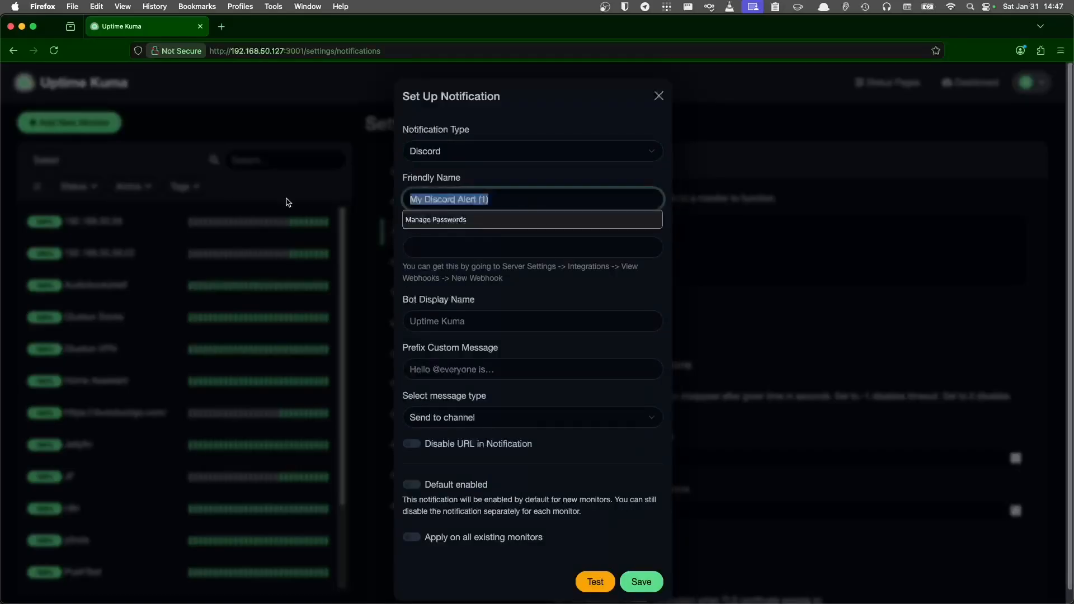
{"action": "key", "text": "Escape"}
{"action": "key", "text": "Tab"}
{"action": "key", "text": "super+v"}
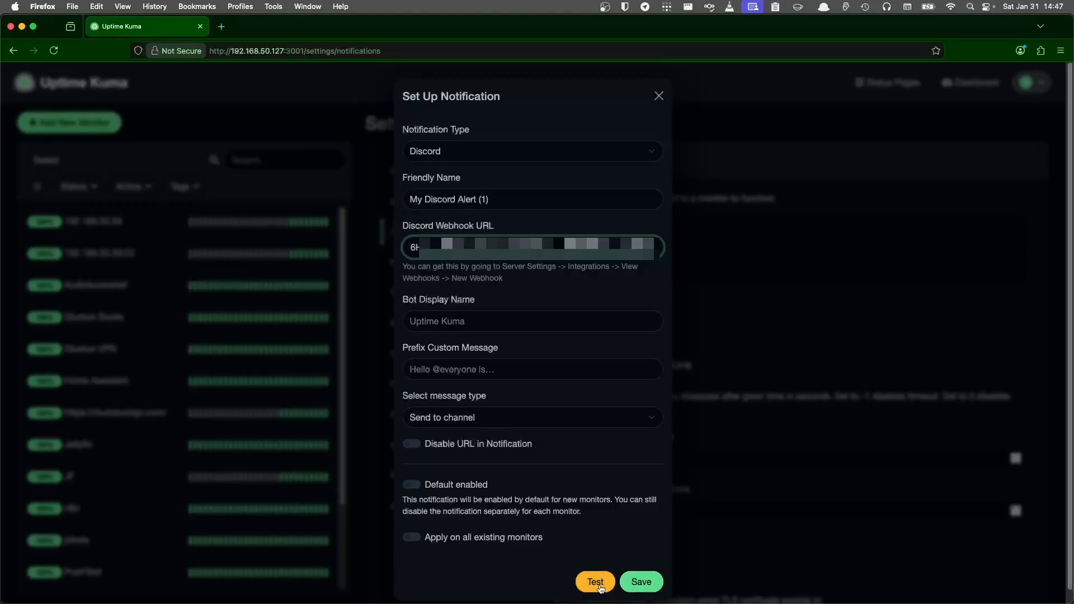
- Send a test message, enable Apply on all existing monitors, and save My Discord Alert (1)
{"action": "left_click", "coordinate": [599, 586]}
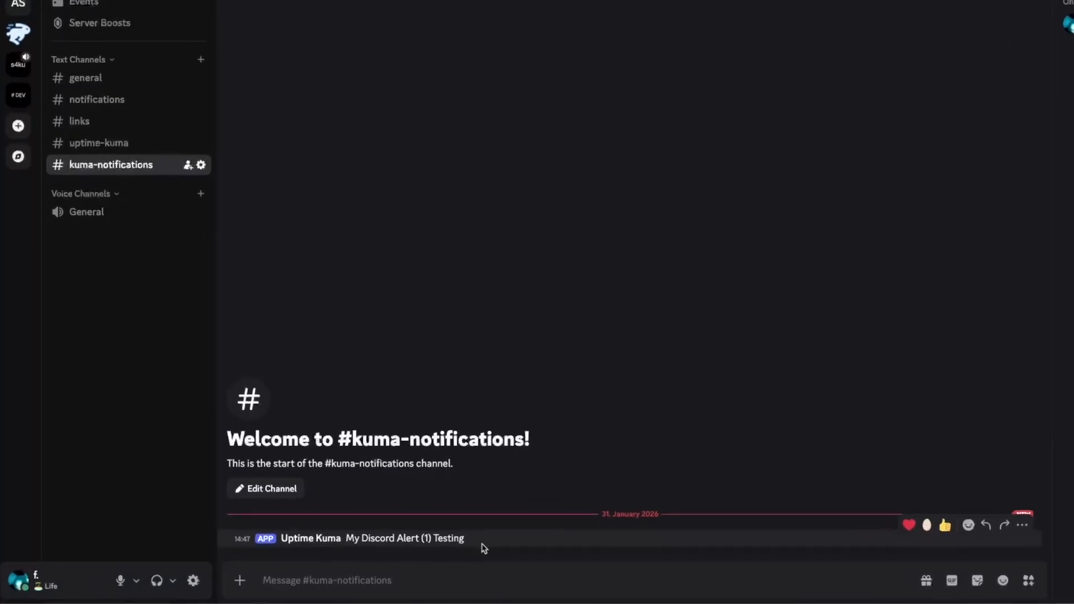
{"action": "left_click_drag", "start_coordinate": [482, 545], "coordinate": [236, 542]}
{"action": "left_click", "coordinate": [541, 541]}
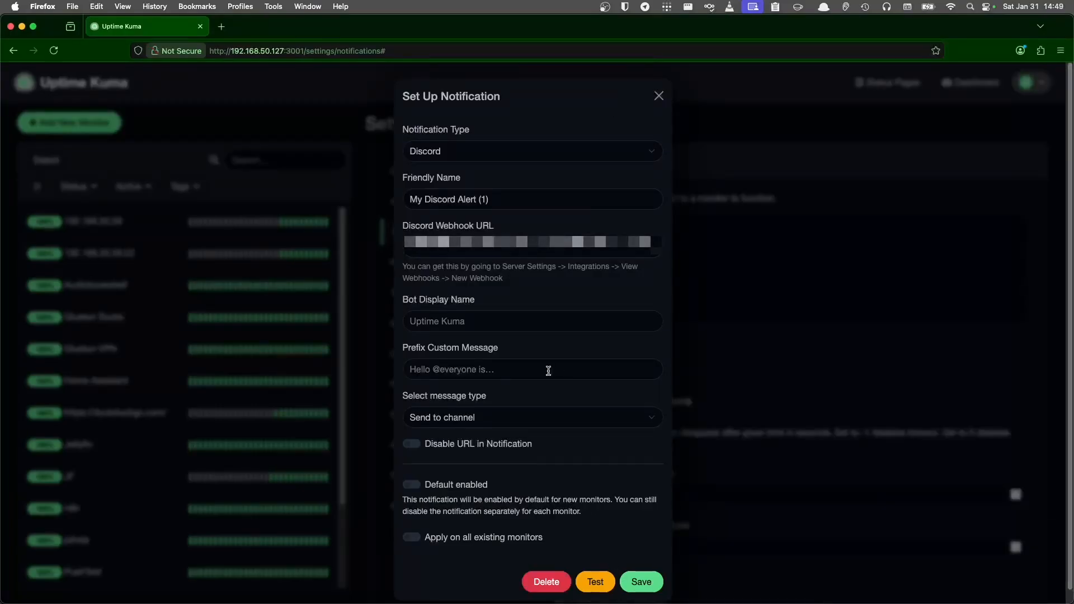
{"action": "left_click", "coordinate": [412, 538]}
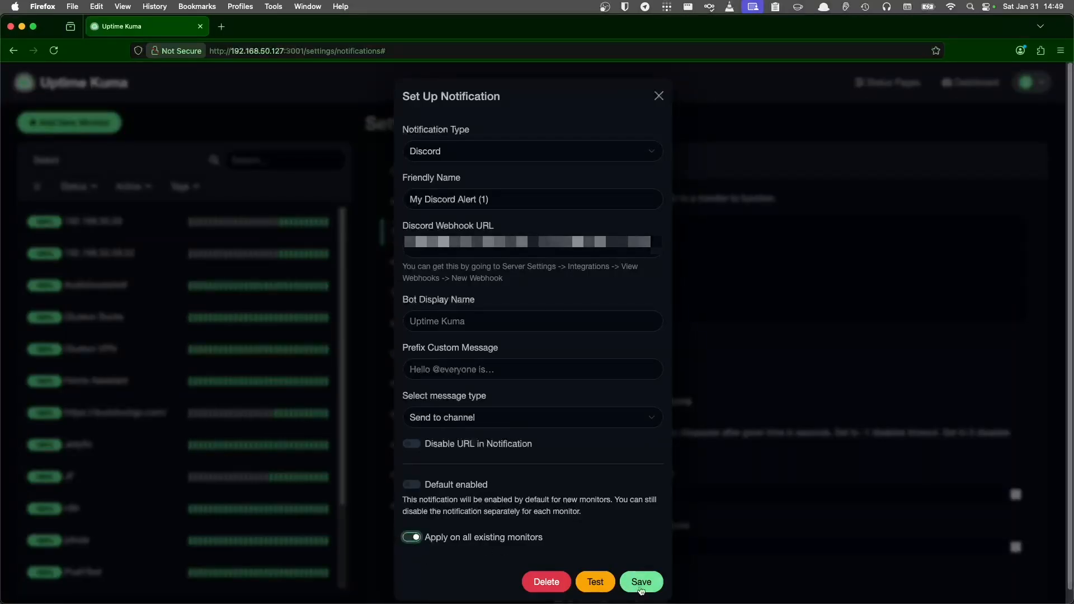
{"action": "left_click", "coordinate": [641, 584]}
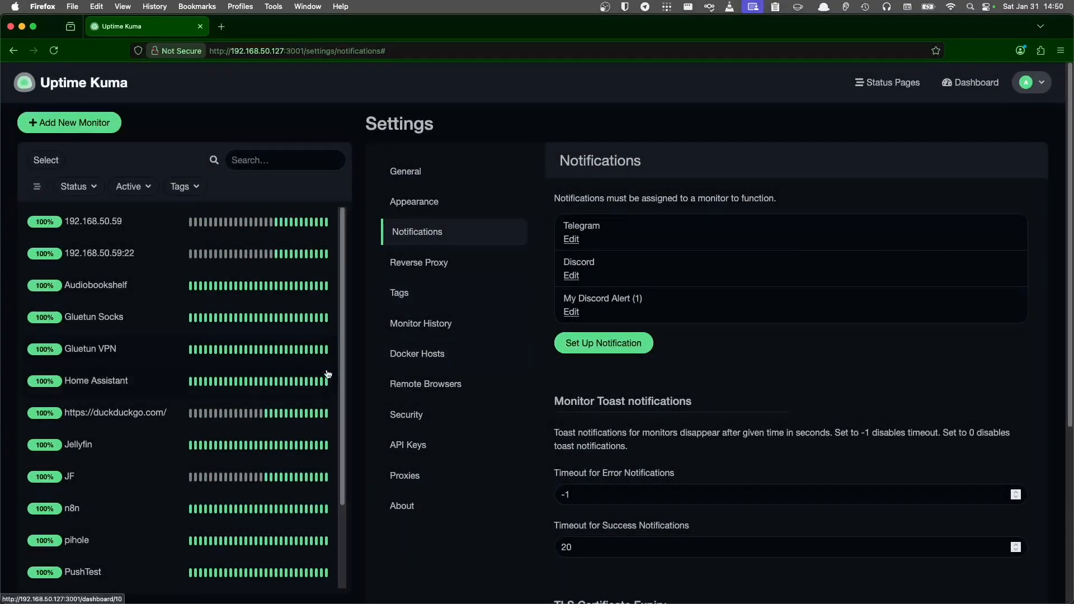
{"action": "left_click", "coordinate": [79, 476]}
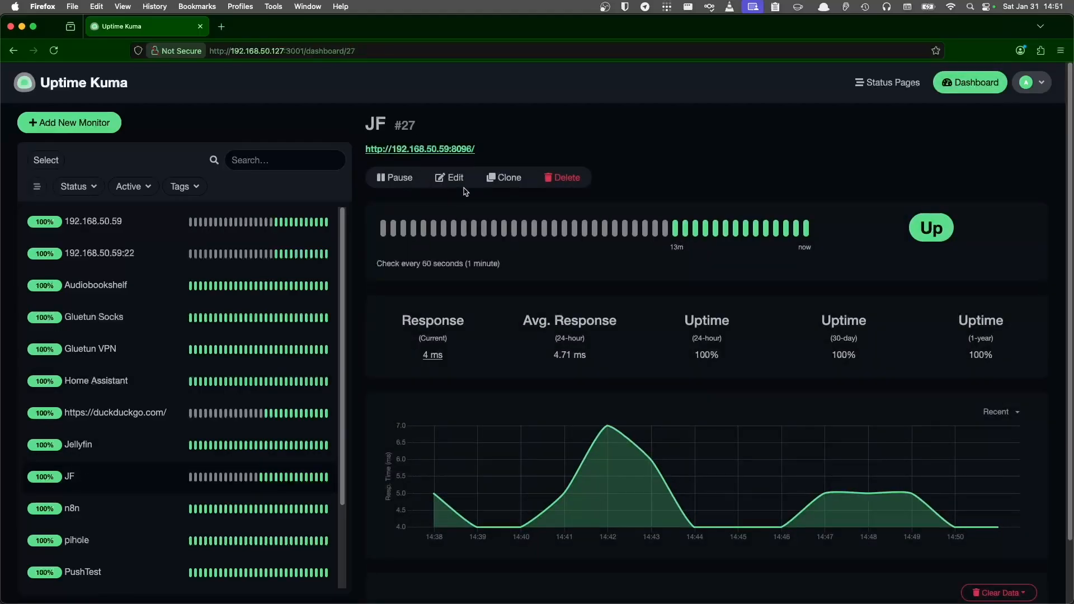
{"action": "left_click", "coordinate": [454, 179]}
{"action": "left_click", "coordinate": [570, 299]}
{"action": "key", "text": "BackSpace"}
{"action": "type", "text": "7/"}
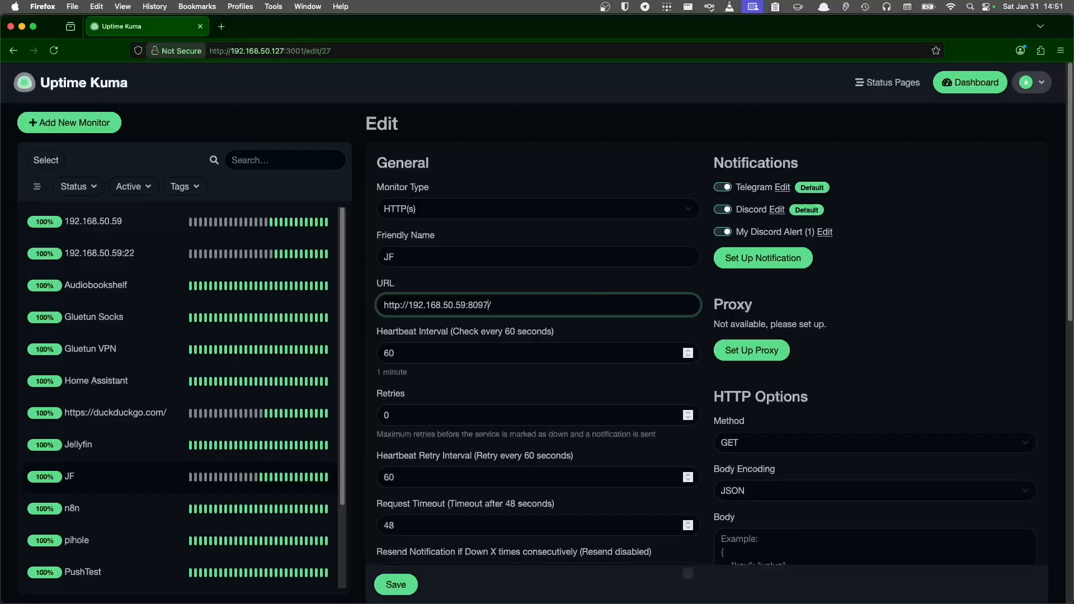
{"action": "left_click", "coordinate": [394, 584]}
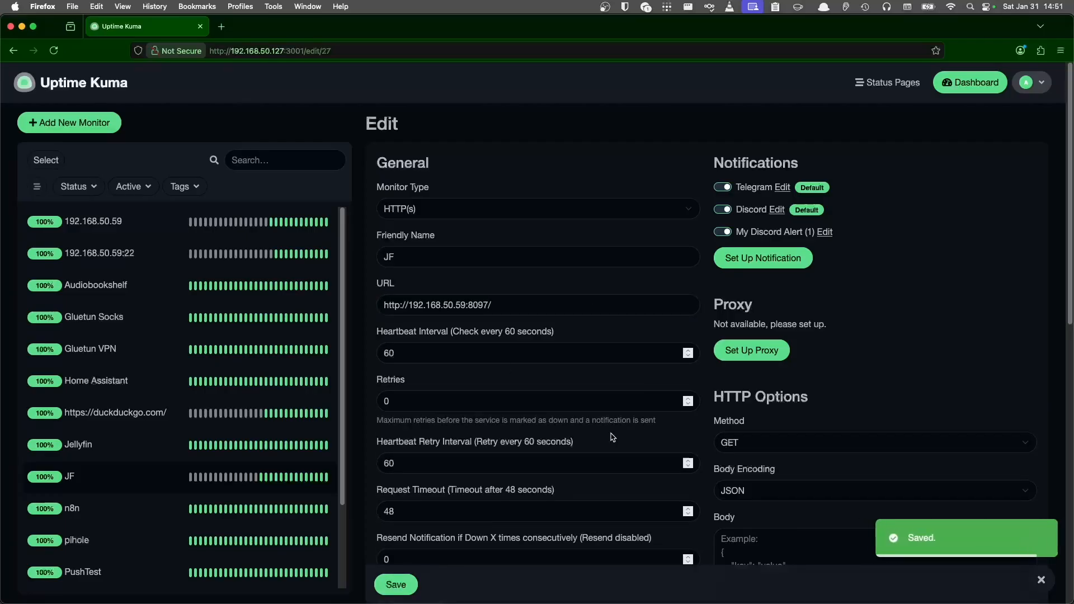
{"action": "scroll", "coordinate": [560, 275], "scroll_direction": "down", "scroll_amount": 2}
{"action": "scroll", "coordinate": [560, 275], "scroll_direction": "down", "scroll_amount": 4}
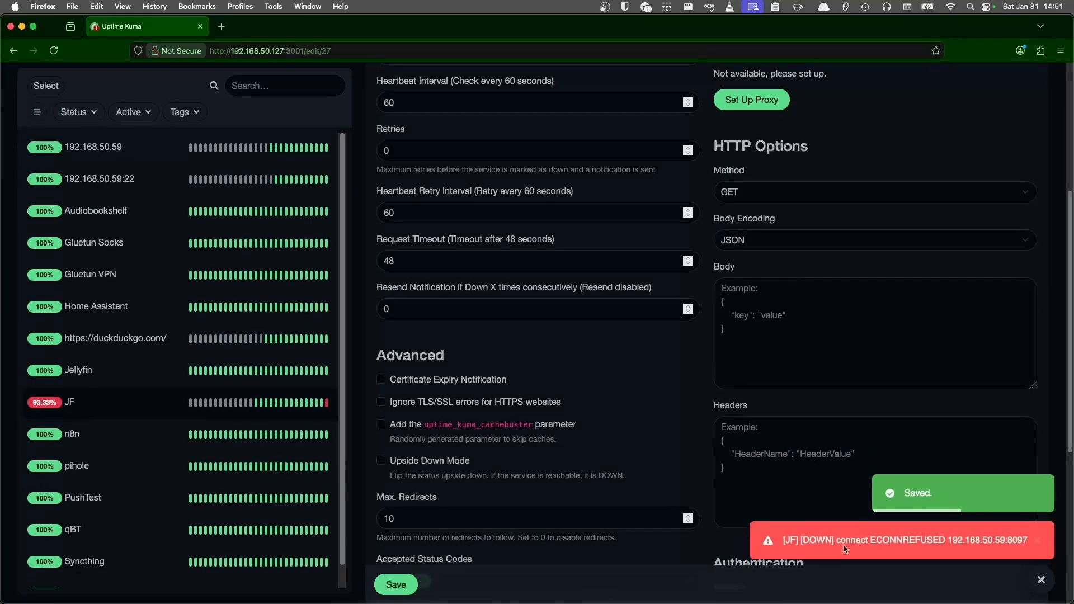
{"action": "left_click_drag", "start_coordinate": [793, 540], "coordinate": [861, 541]}
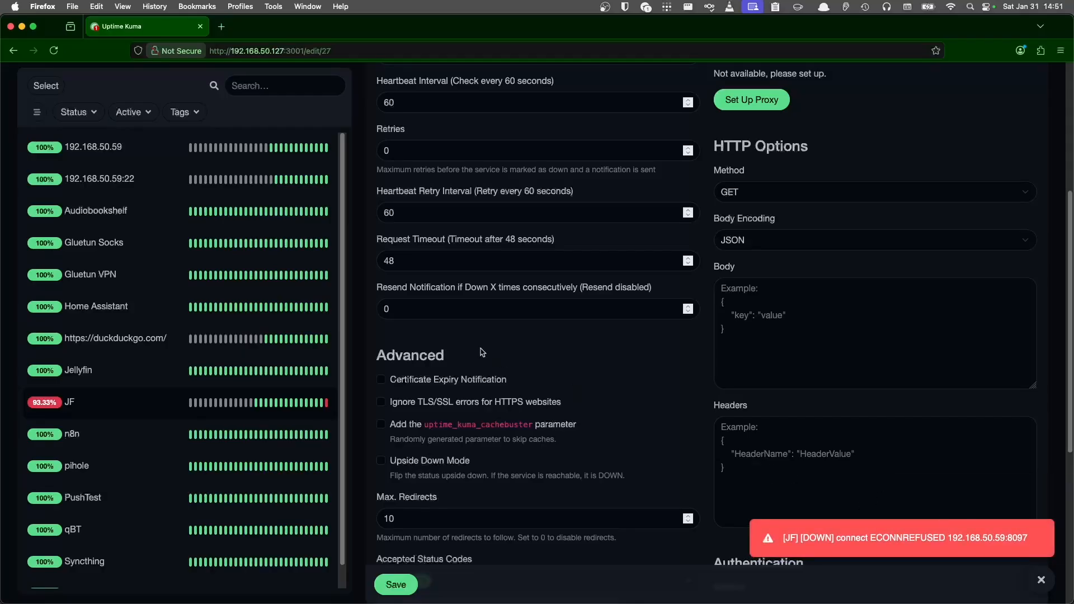
{"action": "key", "text": "super+Tab"}
{"action": "key", "text": "super+Tab"}
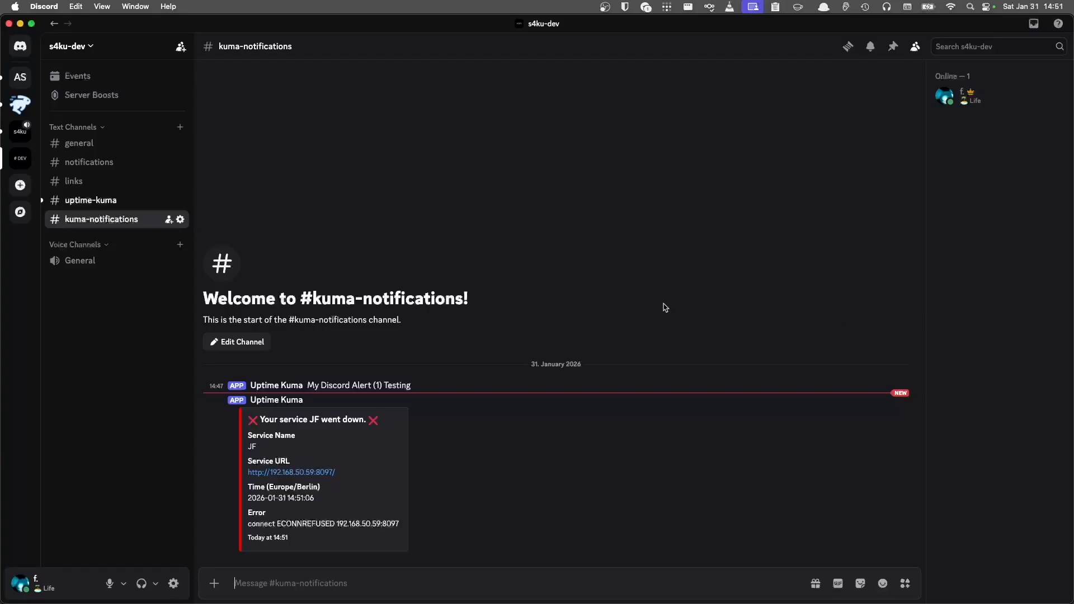
- Change the JF monitor URL port from 8097 back to 8096, save, and check Discord's recovery alert
{"action": "key", "text": "super+Tab"}
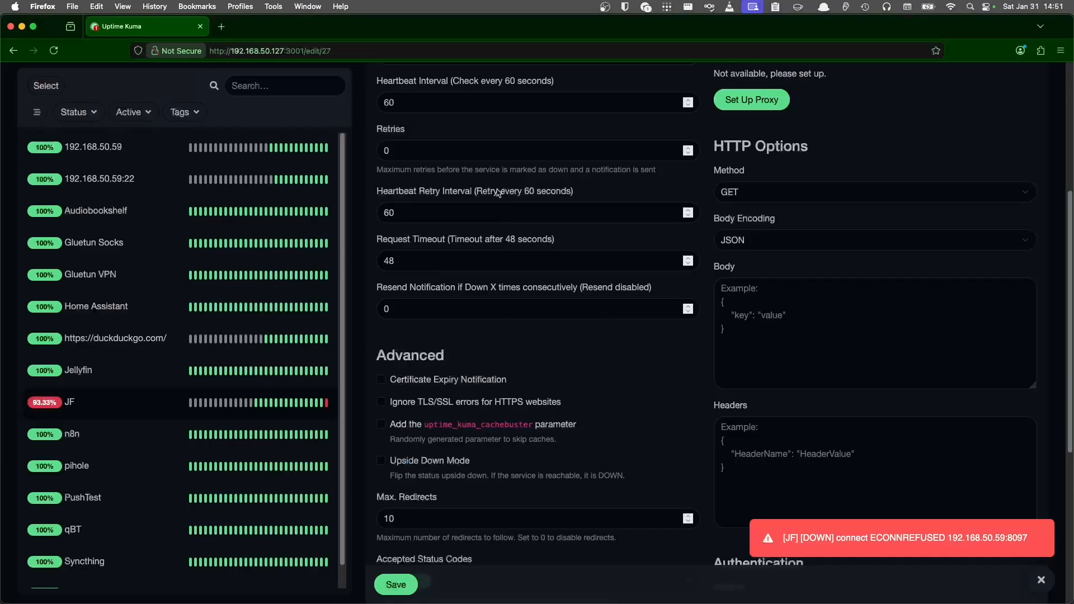
{"action": "scroll", "coordinate": [497, 193], "scroll_direction": "up", "scroll_amount": 3}
{"action": "left_click", "coordinate": [486, 159]}
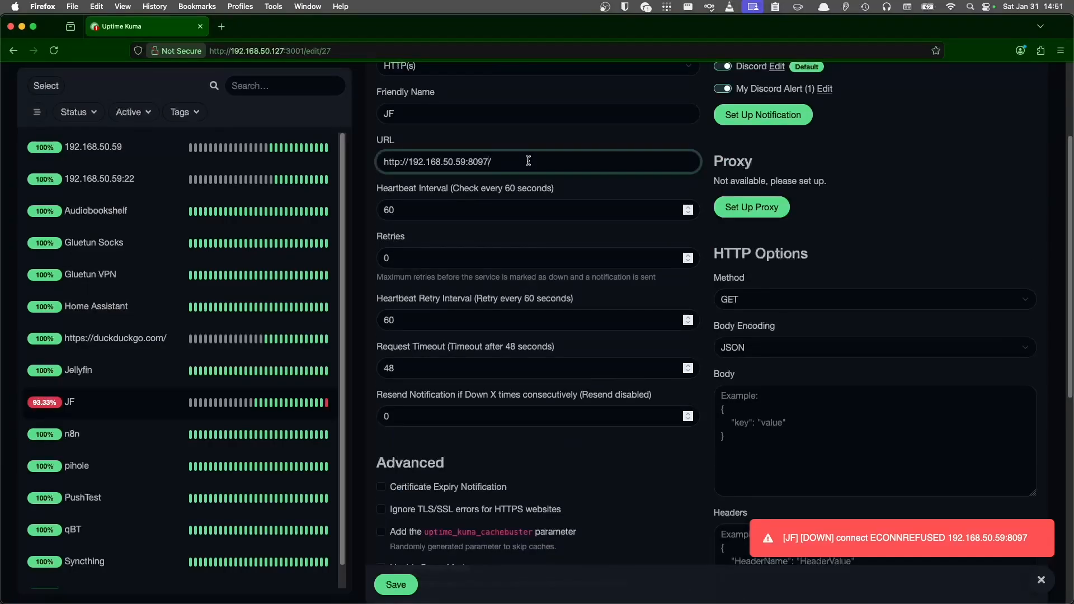
{"action": "key", "text": "BackSpace"}
{"action": "type", "text": "6"}
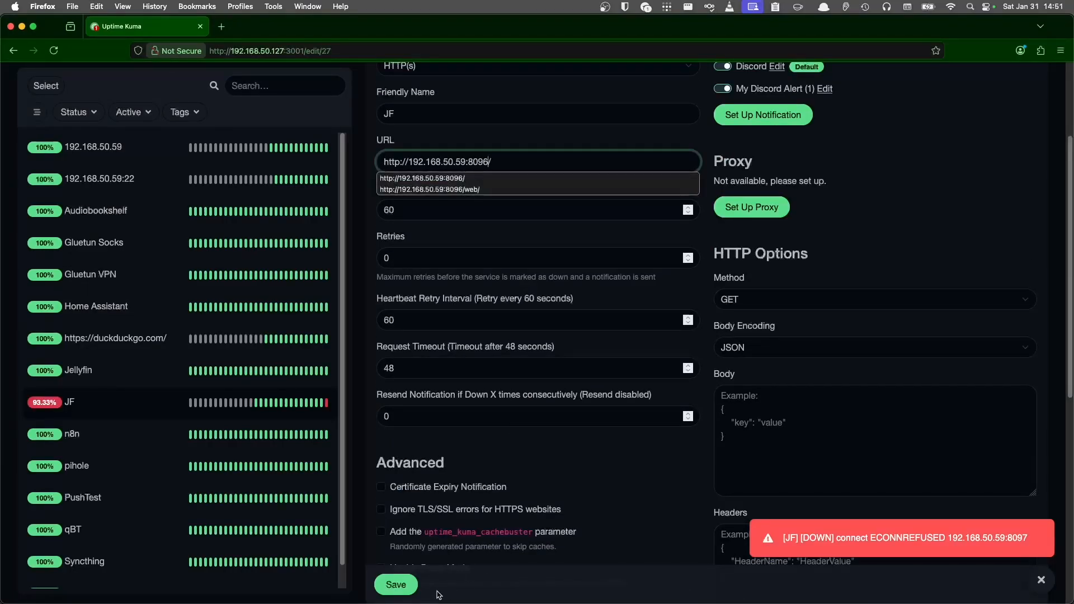
{"action": "left_click", "coordinate": [397, 584]}
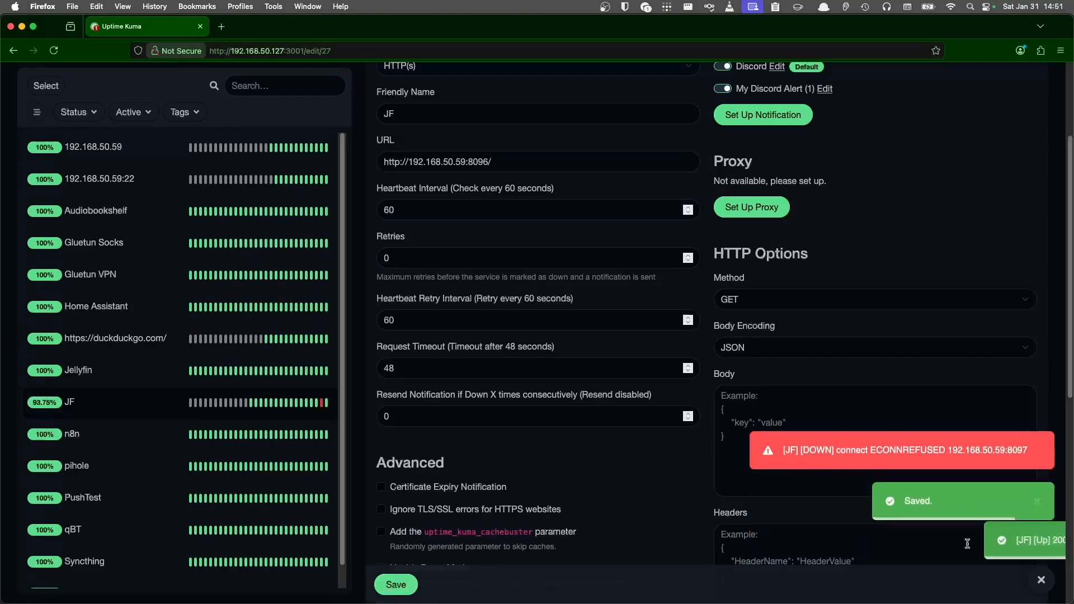
{"action": "key", "text": "super+Tab"}
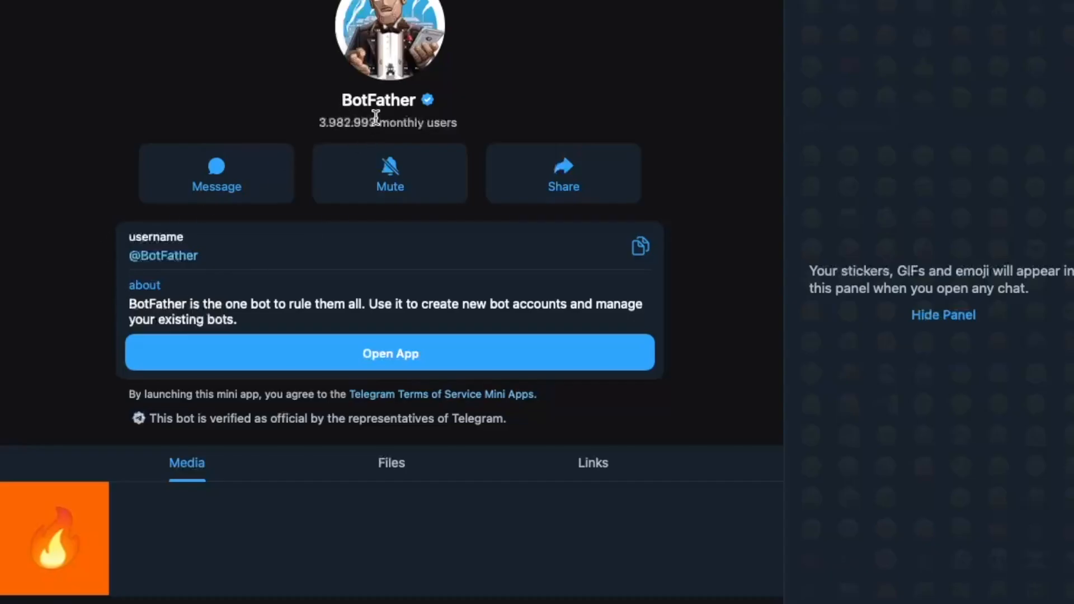
- Use the BotFather mini app to get the new bot asdf's API token copied
{"action": "left_click", "coordinate": [421, 356]}
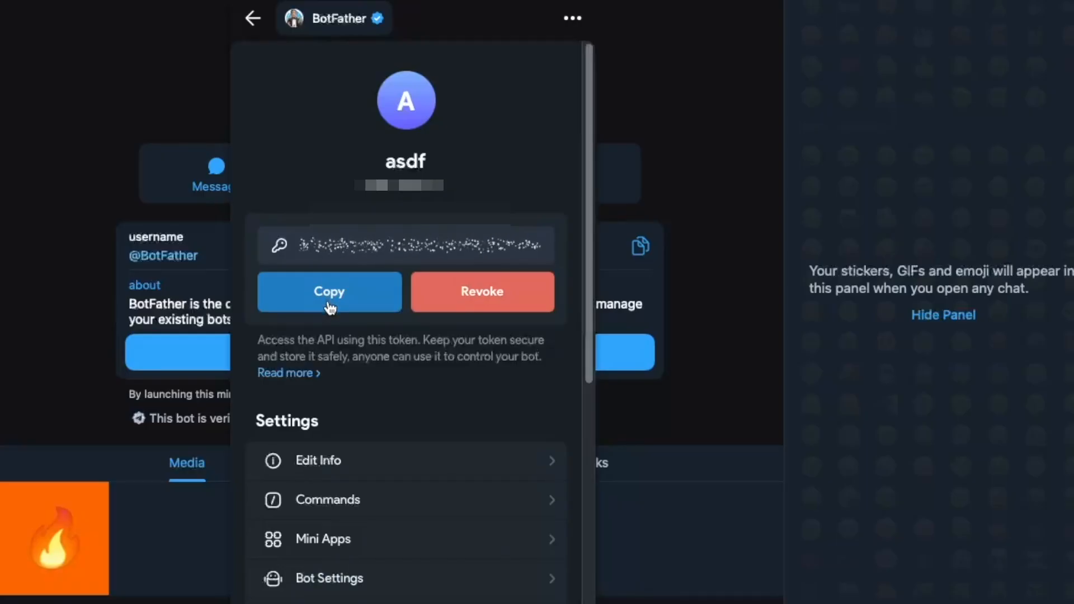
{"action": "left_click", "coordinate": [330, 293]}
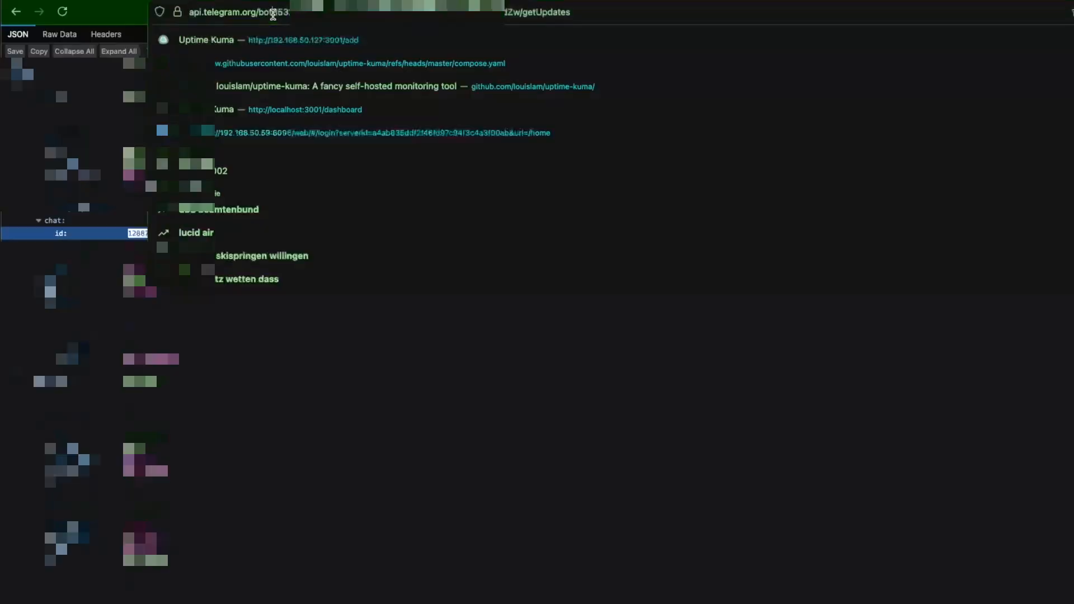
- Remove the old bot token from the getUpdates address in Firefox's address bar
{"action": "left_click_drag", "start_coordinate": [290, 11], "coordinate": [543, 10]}
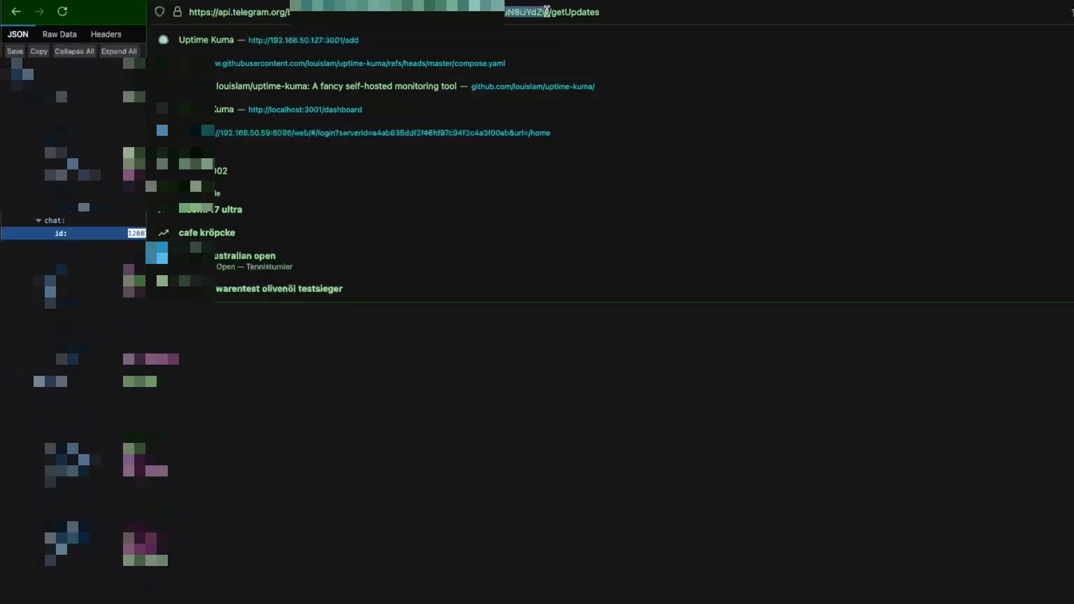
{"action": "key", "text": "BackSpace"}
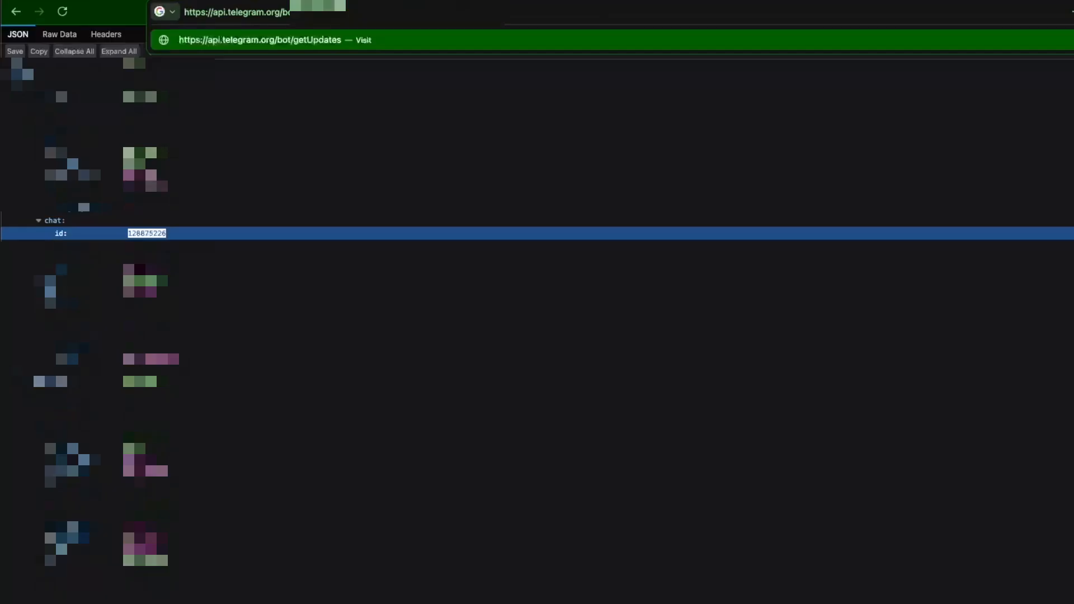
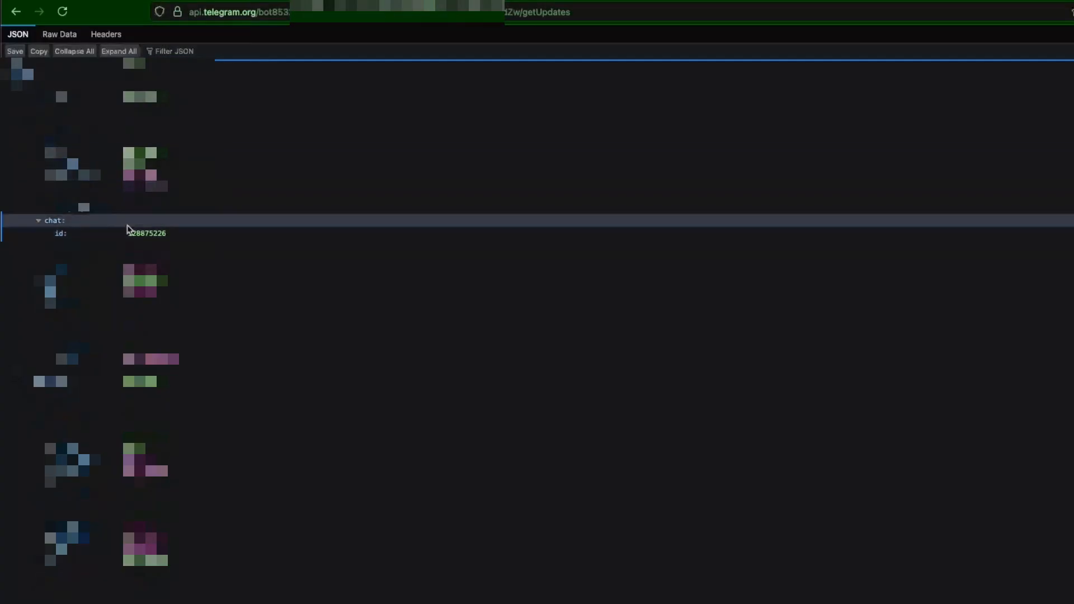
- Copy the Telegram chat id value from the bot's getUpdates response
{"action": "double_click", "coordinate": [159, 231]}
{"action": "right_click", "coordinate": [159, 231]}
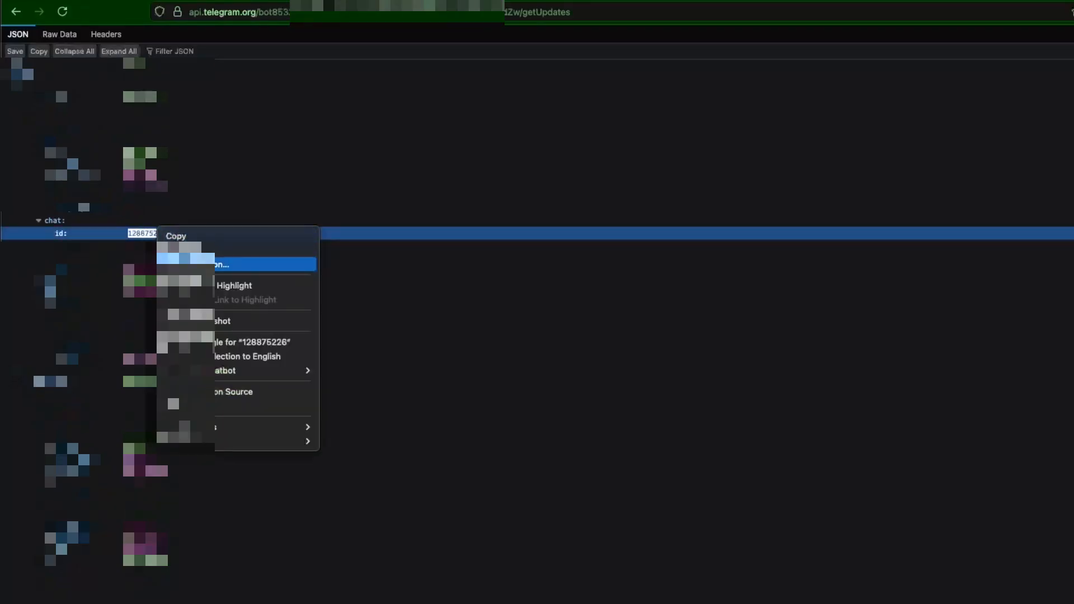
{"action": "left_click", "coordinate": [212, 241]}
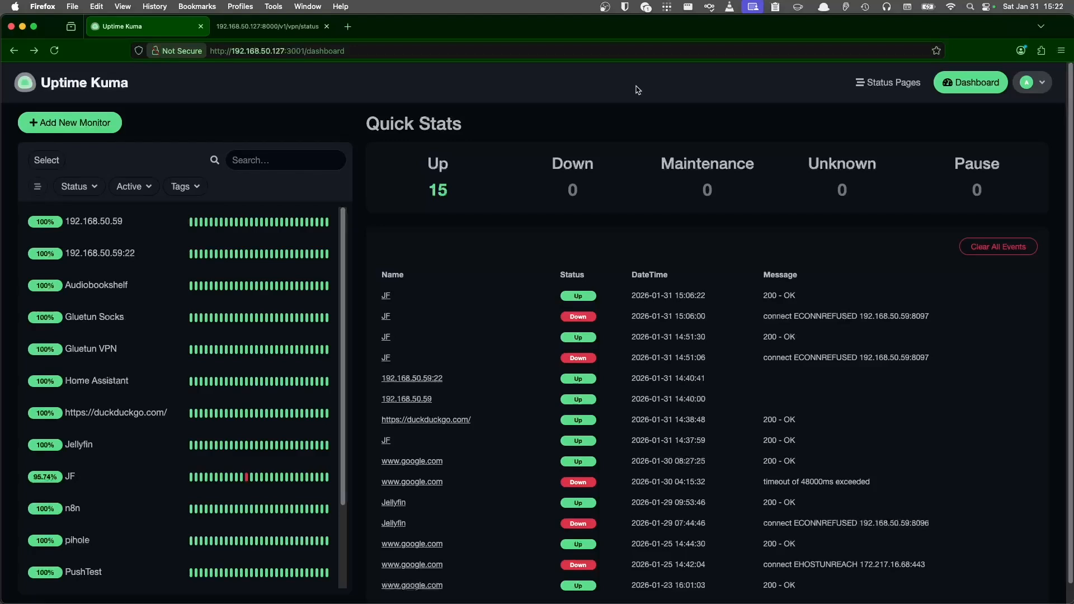
{"action": "left_click", "coordinate": [298, 27]}
{"action": "left_click", "coordinate": [240, 93]}
{"action": "triple_click", "coordinate": [6, 76]}
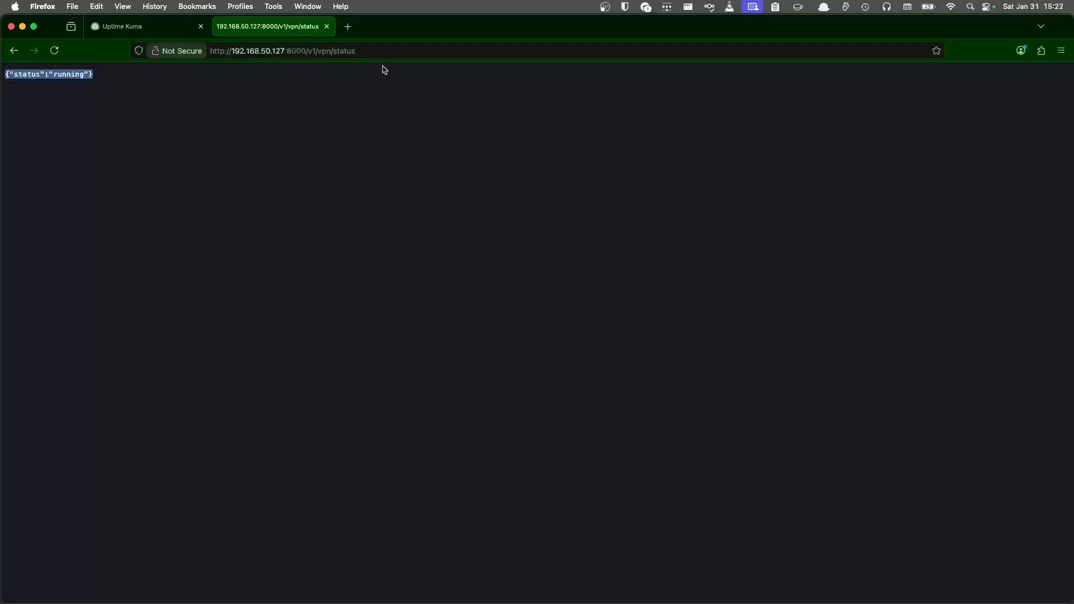
{"action": "left_click", "coordinate": [370, 52]}
{"action": "left_click", "coordinate": [62, 118]}
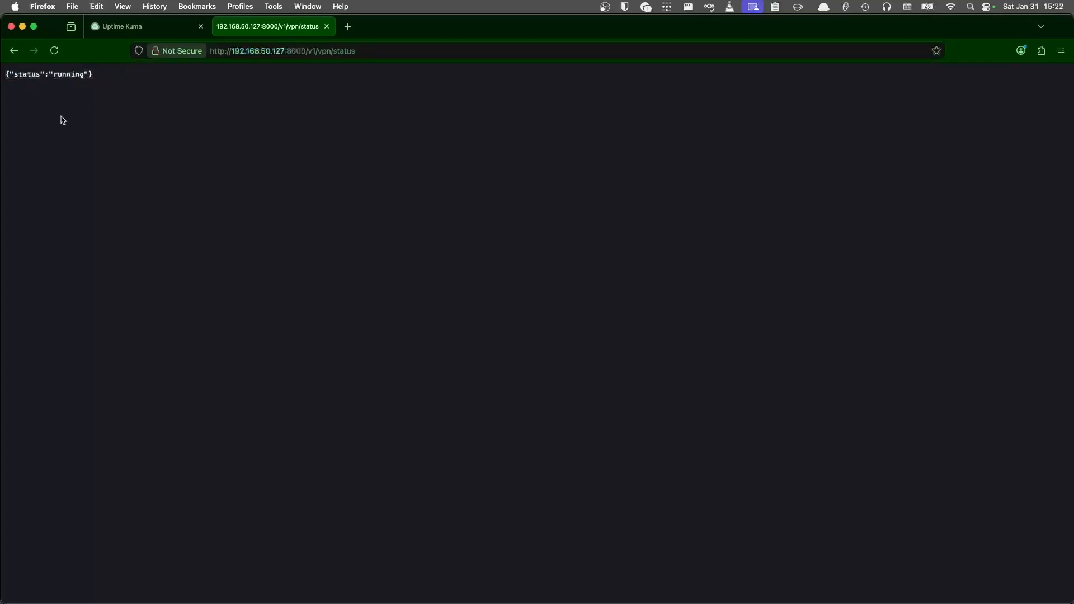
{"action": "left_click", "coordinate": [120, 26]}
- Add and save an HTTP(s) - Keyword monitor 'gt' for that URL with keyword 'running'
{"action": "left_click", "coordinate": [69, 123]}
{"action": "left_click", "coordinate": [471, 212]}
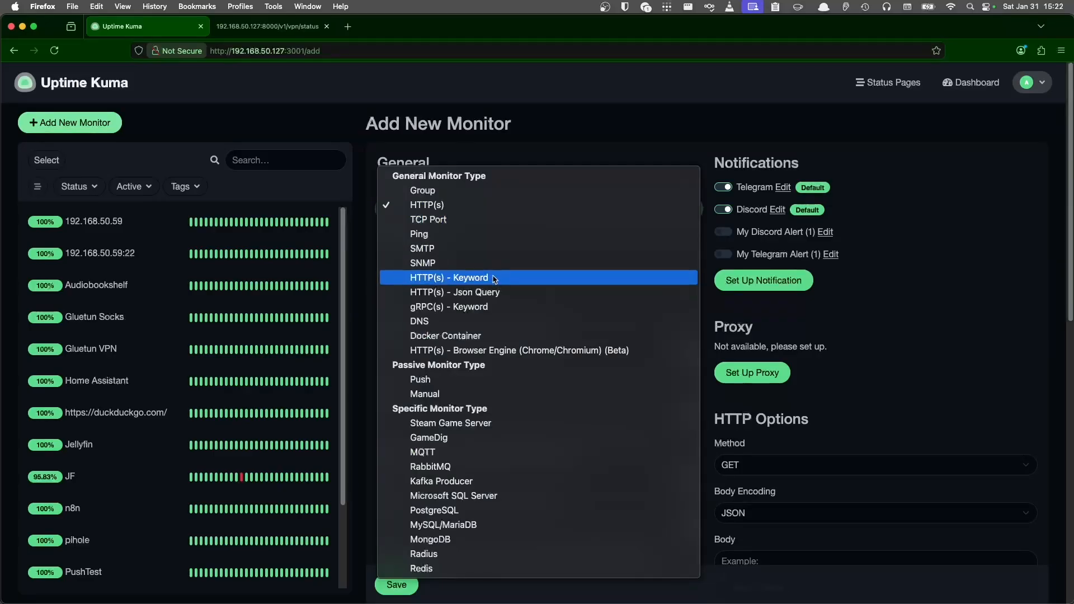
{"action": "left_click", "coordinate": [494, 277]}
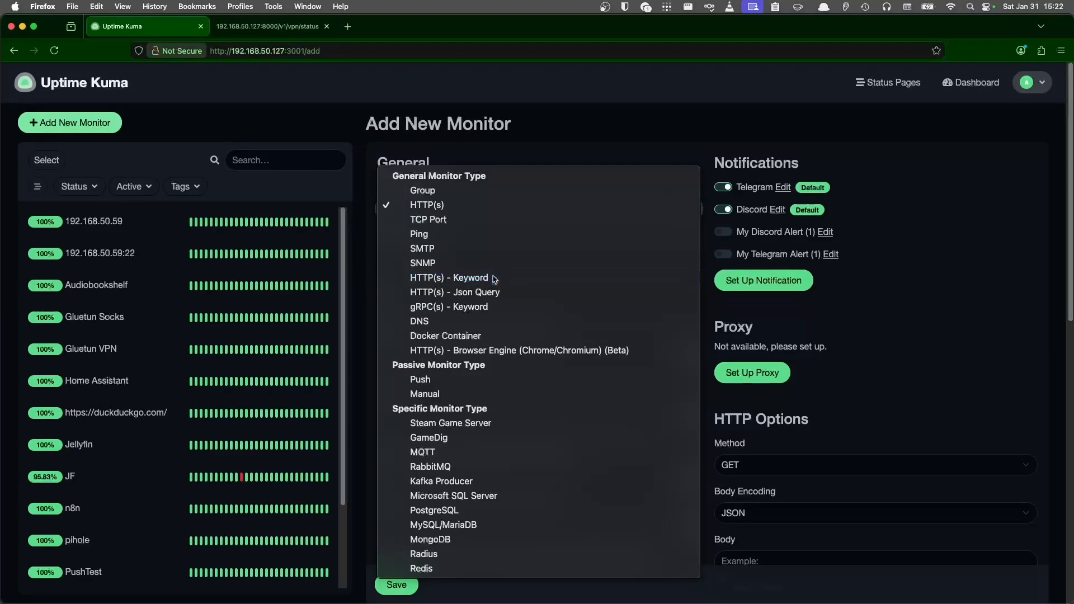
{"action": "key", "text": "super+v"}
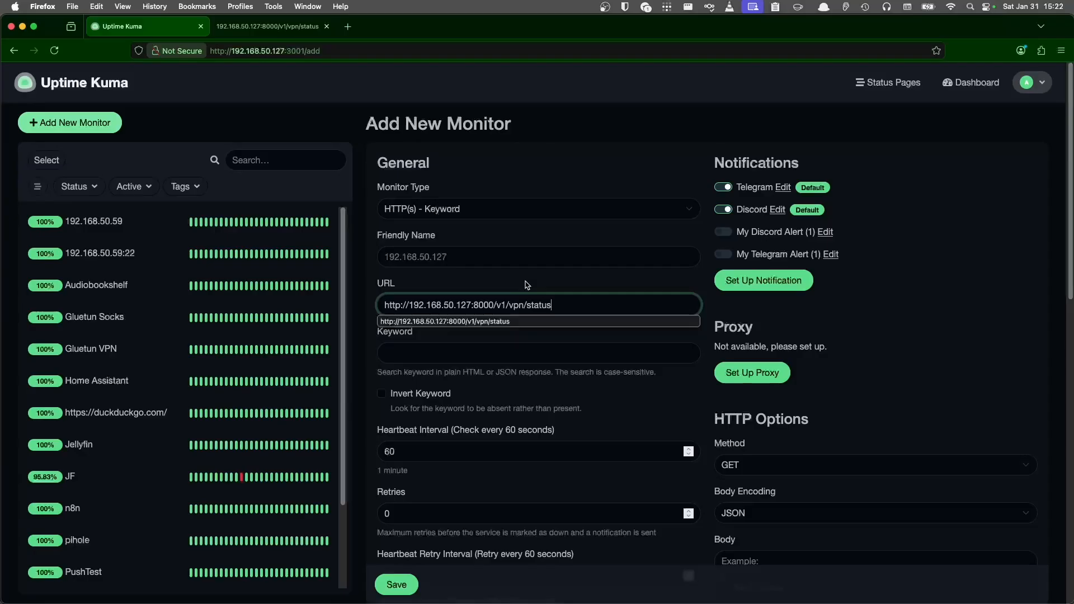
{"action": "left_click", "coordinate": [432, 348]}
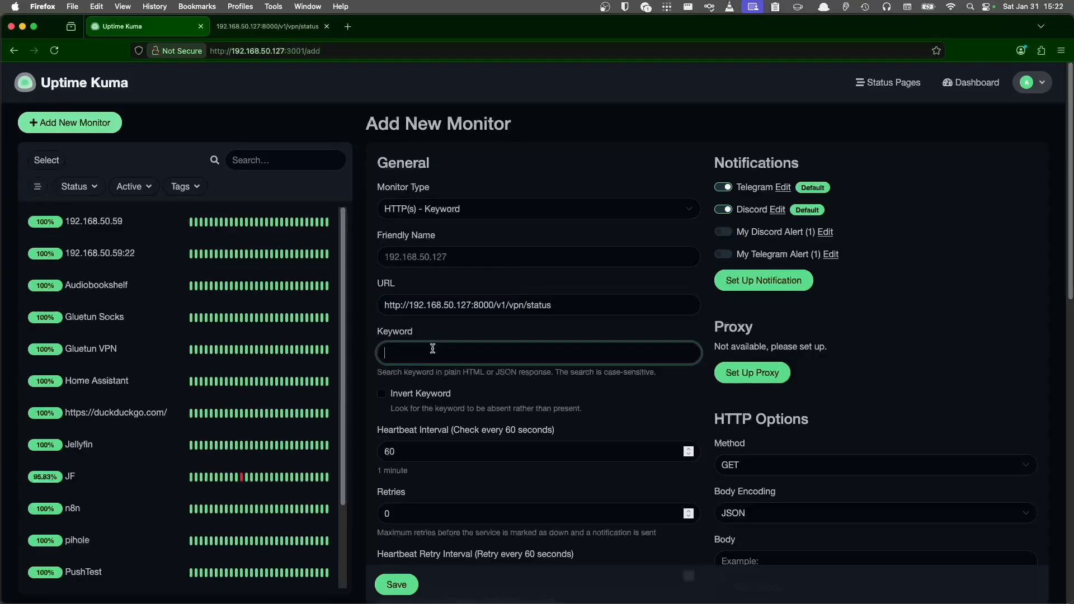
{"action": "type", "text": "running"}
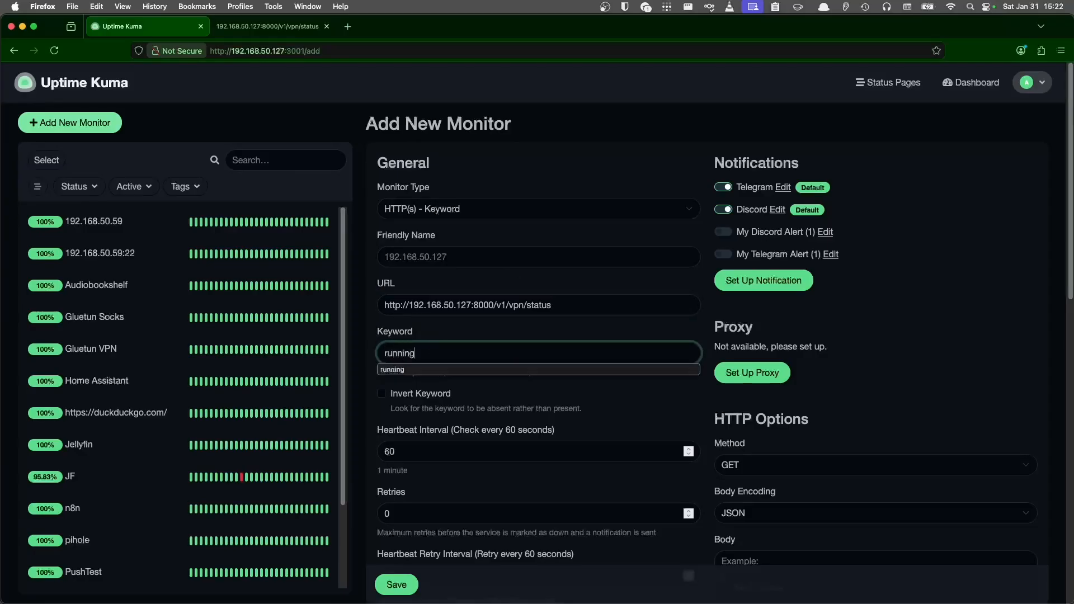
{"action": "left_click", "coordinate": [390, 256]}
{"action": "type", "text": "gt"}
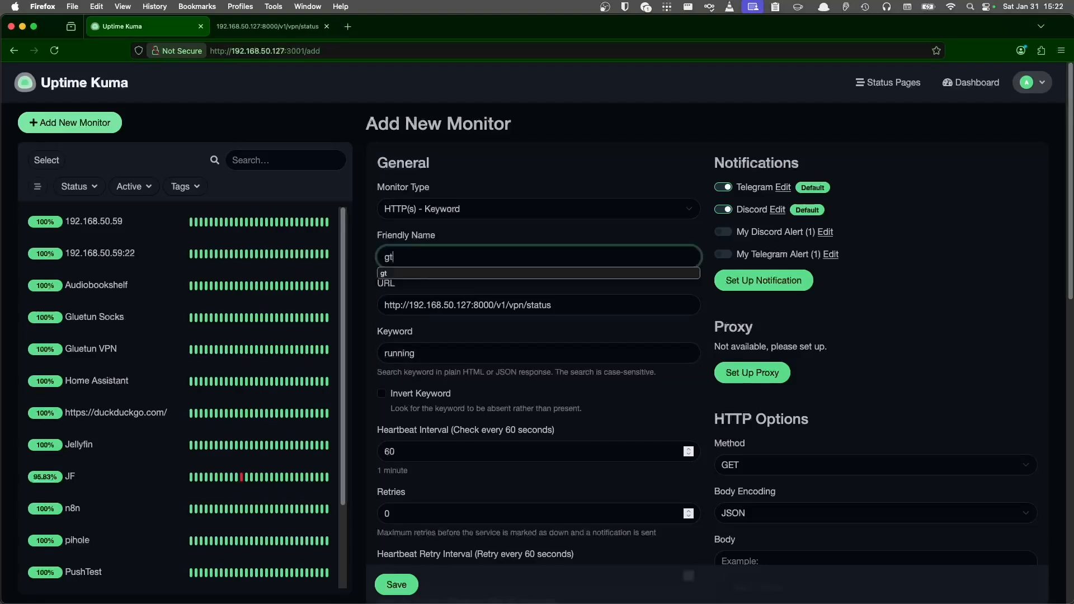
{"action": "key", "text": "Tab"}
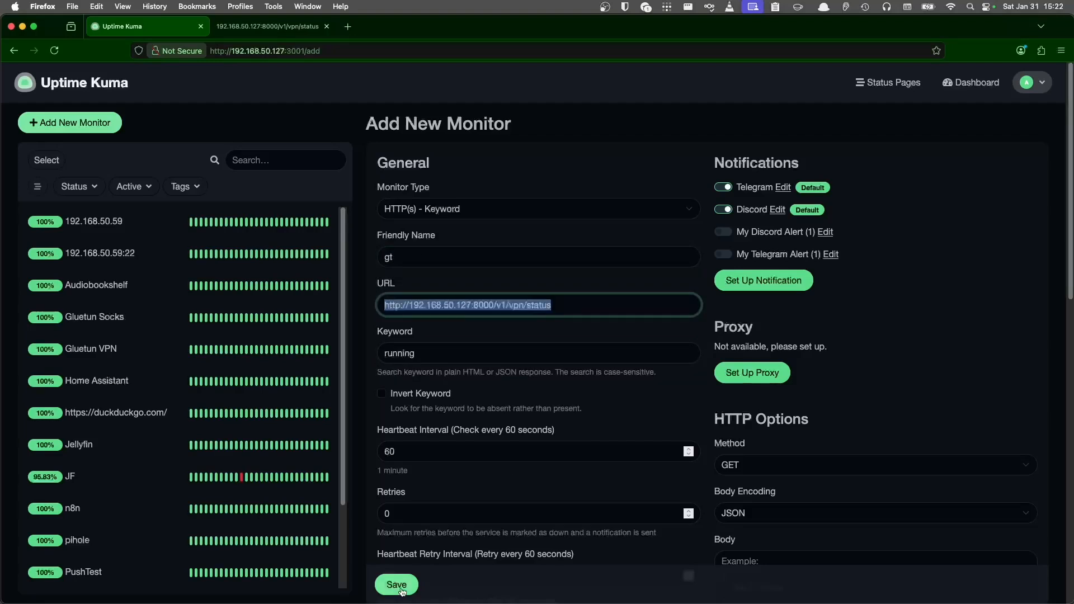
{"action": "left_click", "coordinate": [397, 585]}
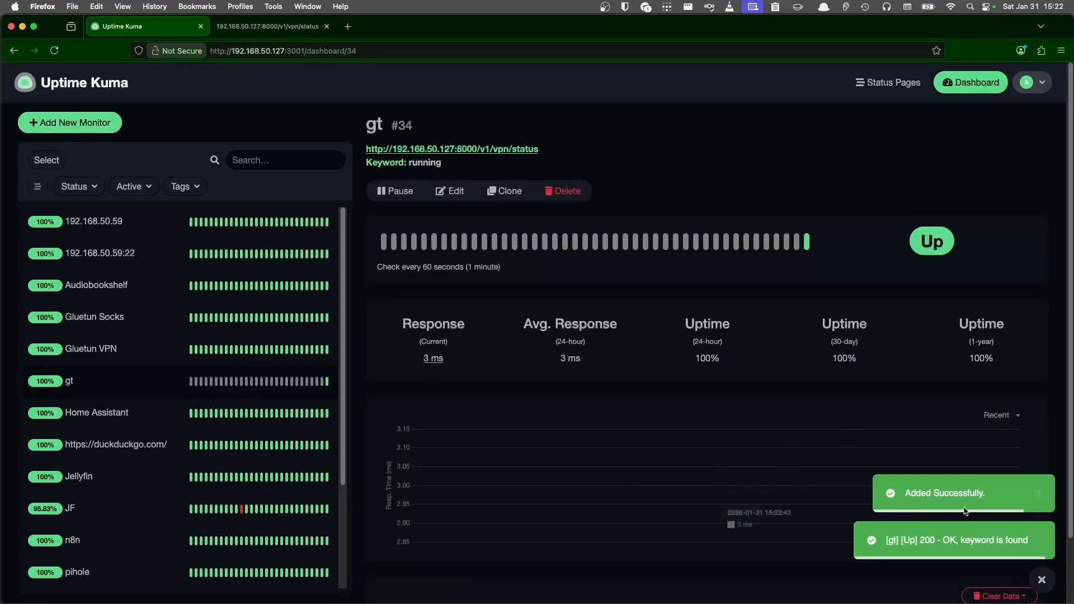
- Change the gt monitor's keyword to 'down' and save it to confirm it goes Down
{"action": "left_click", "coordinate": [455, 192]}
{"action": "left_click_drag", "start_coordinate": [450, 353], "coordinate": [353, 352]}
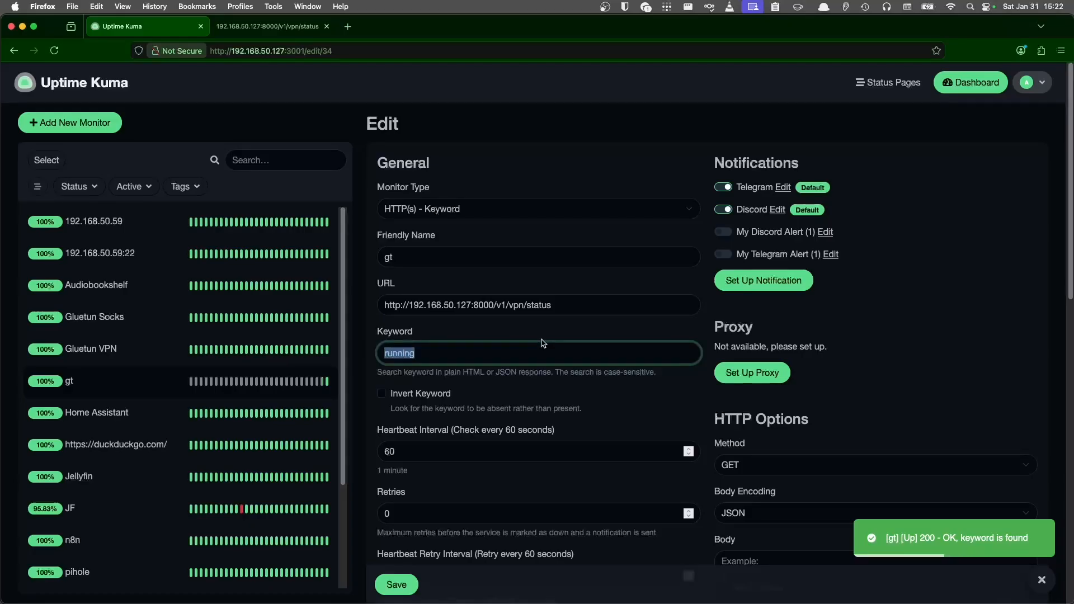
{"action": "type", "text": "dow"}
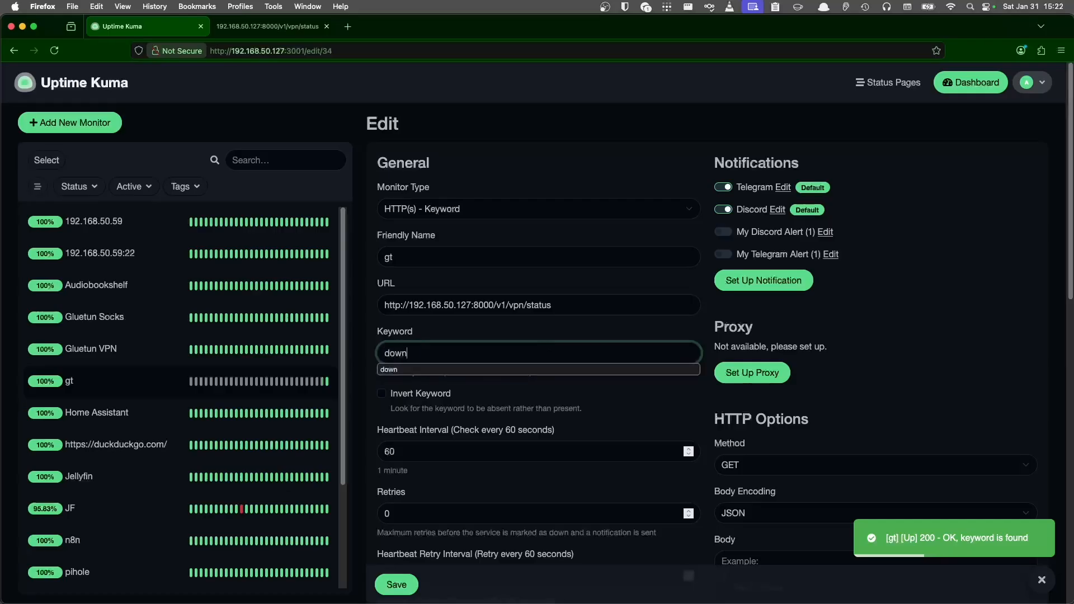
{"action": "type", "text": "n"}
{"action": "left_click", "coordinate": [386, 585]}
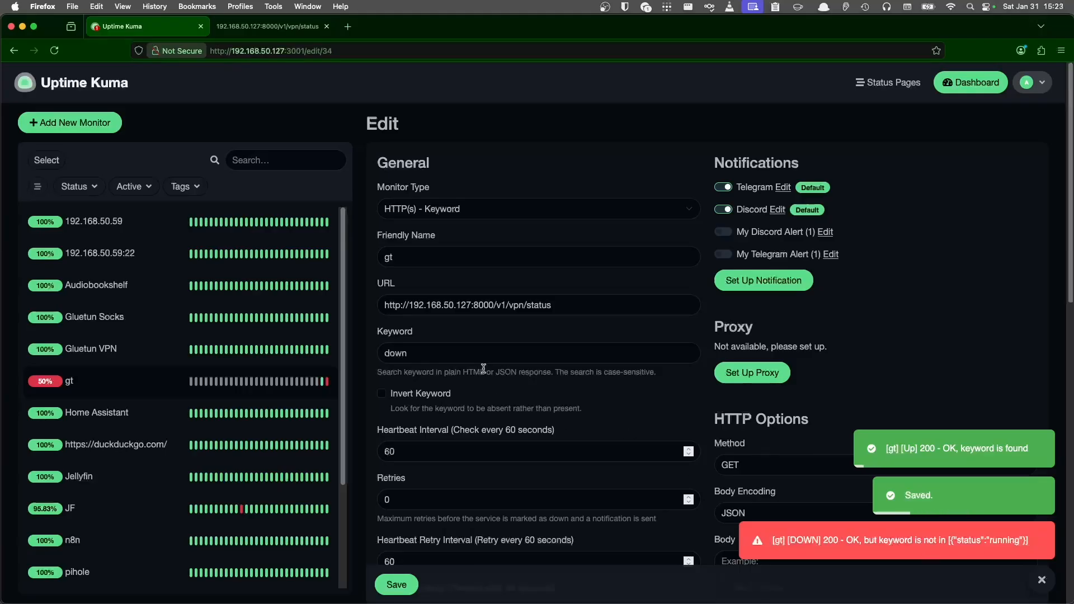
- Restore the gt keyword to 'running', save, and begin adding another monitor
{"action": "left_click_drag", "start_coordinate": [413, 352], "coordinate": [376, 353]}
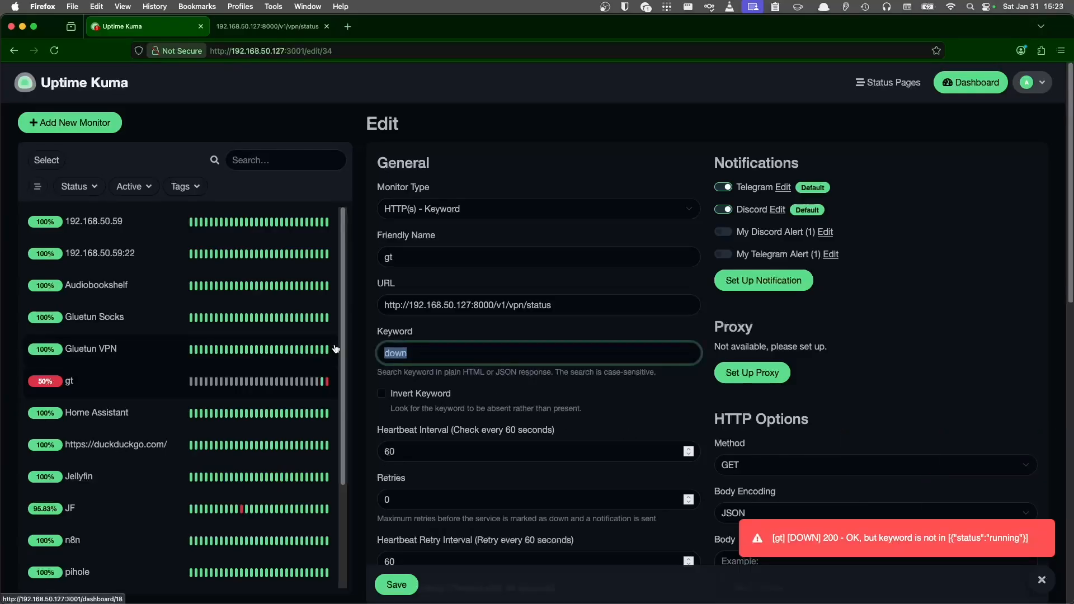
{"action": "type", "text": "running"}
{"action": "left_click", "coordinate": [407, 587]}
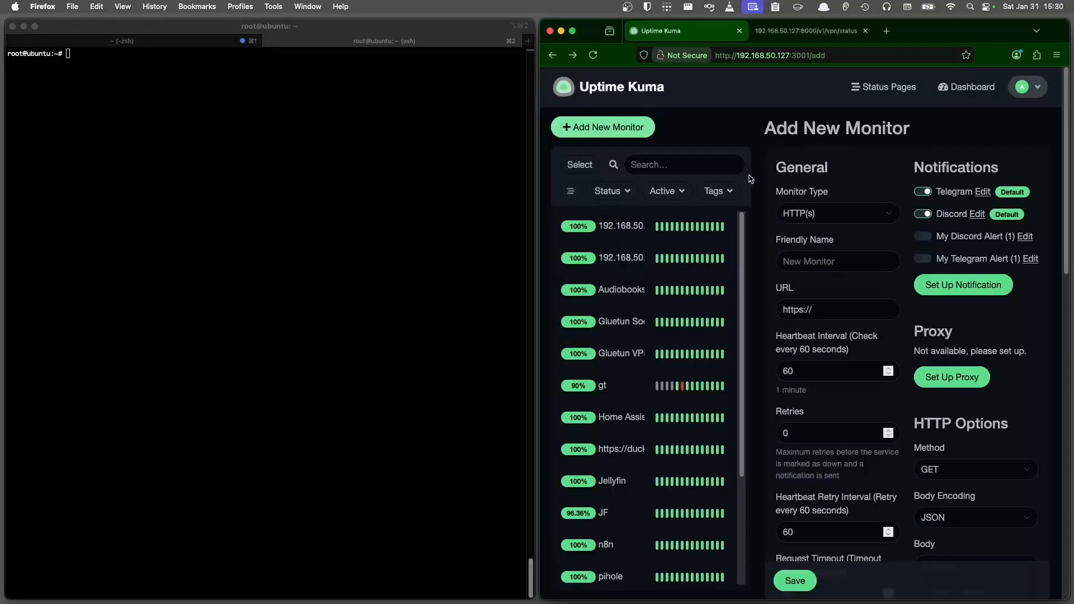
{"action": "left_click", "coordinate": [803, 213]}
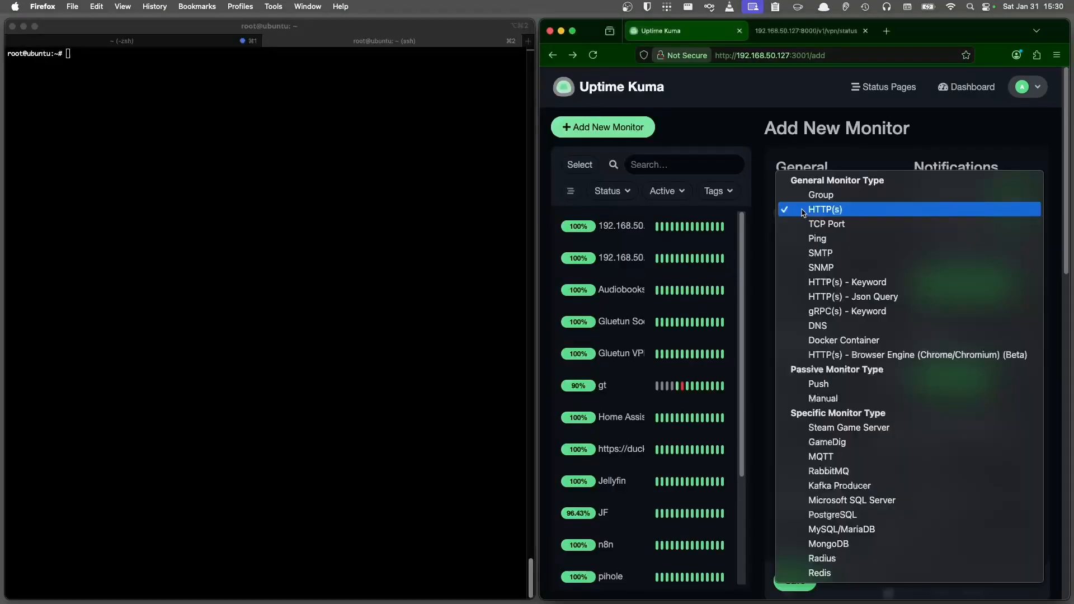
- Choose the Push monitor type and name the monitor 'push'
{"action": "left_click", "coordinate": [828, 385]}
{"action": "left_click", "coordinate": [829, 261]}
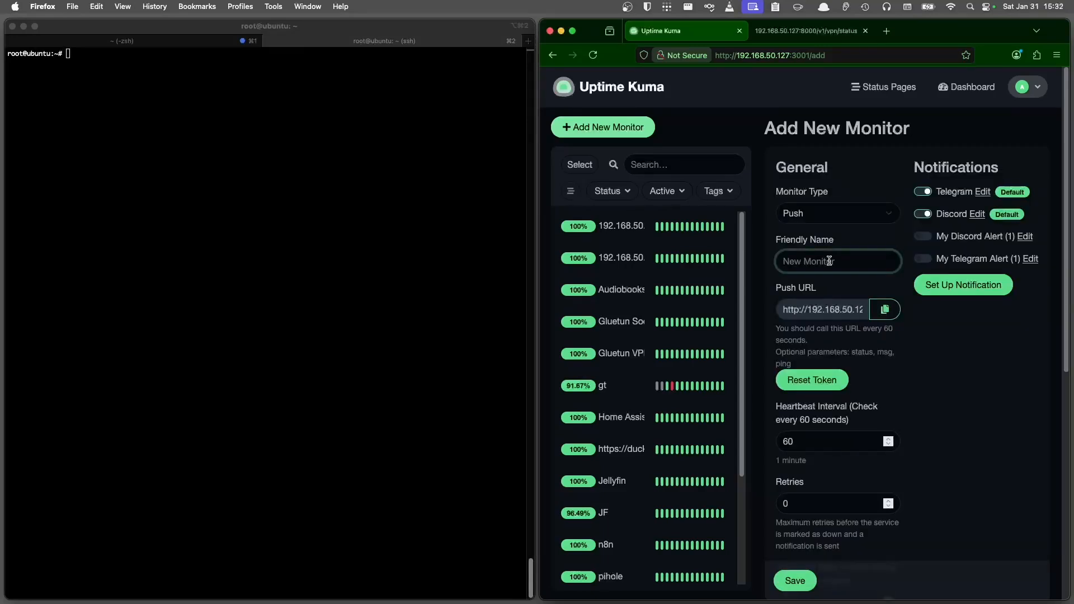
{"action": "type", "text": "push"}
{"action": "left_click", "coordinate": [785, 408]}
{"action": "left_click_drag", "start_coordinate": [785, 409], "coordinate": [854, 420]}
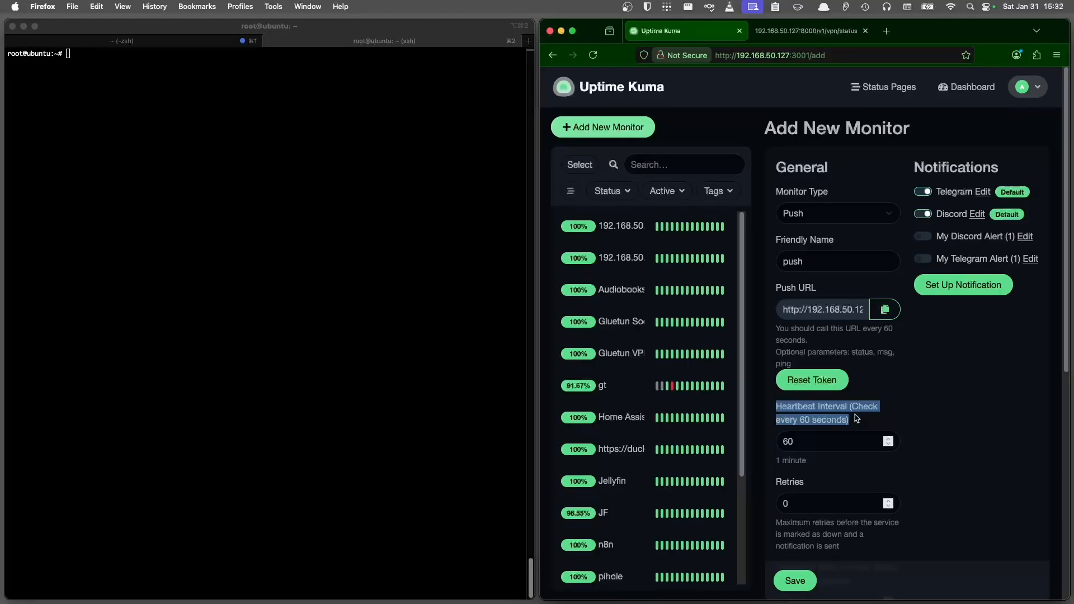
- Save the push monitor with its 60-second heartbeat interval and review the new push #35 page
{"action": "scroll", "coordinate": [855, 419], "scroll_direction": "down", "scroll_amount": 1}
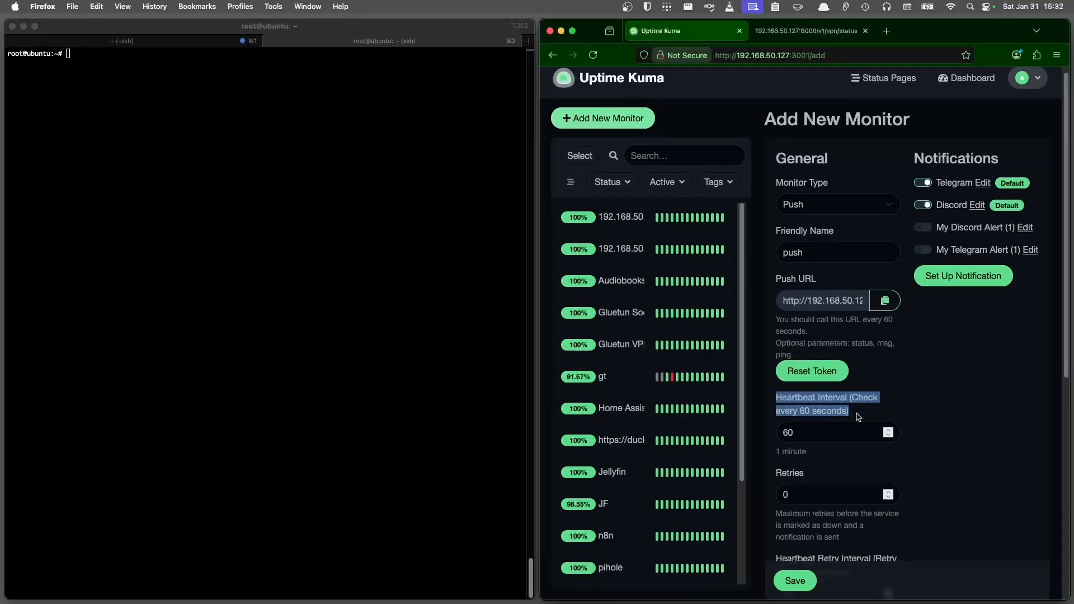
{"action": "scroll", "coordinate": [862, 401], "scroll_direction": "up", "scroll_amount": 1}
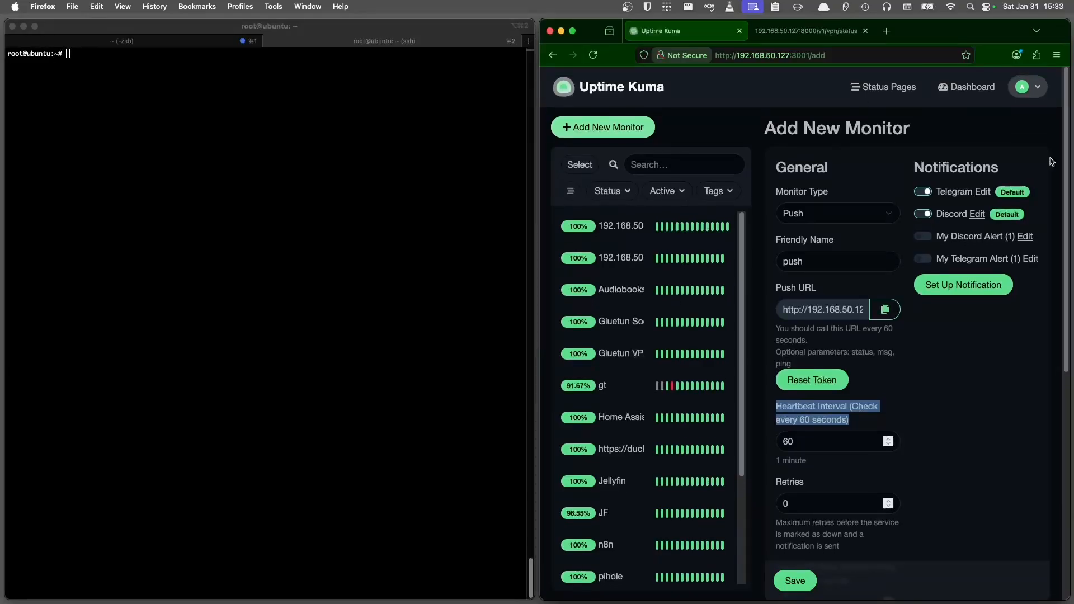
{"action": "scroll", "coordinate": [1015, 329], "scroll_direction": "down", "scroll_amount": 3}
{"action": "scroll", "coordinate": [1001, 343], "scroll_direction": "up", "scroll_amount": 3}
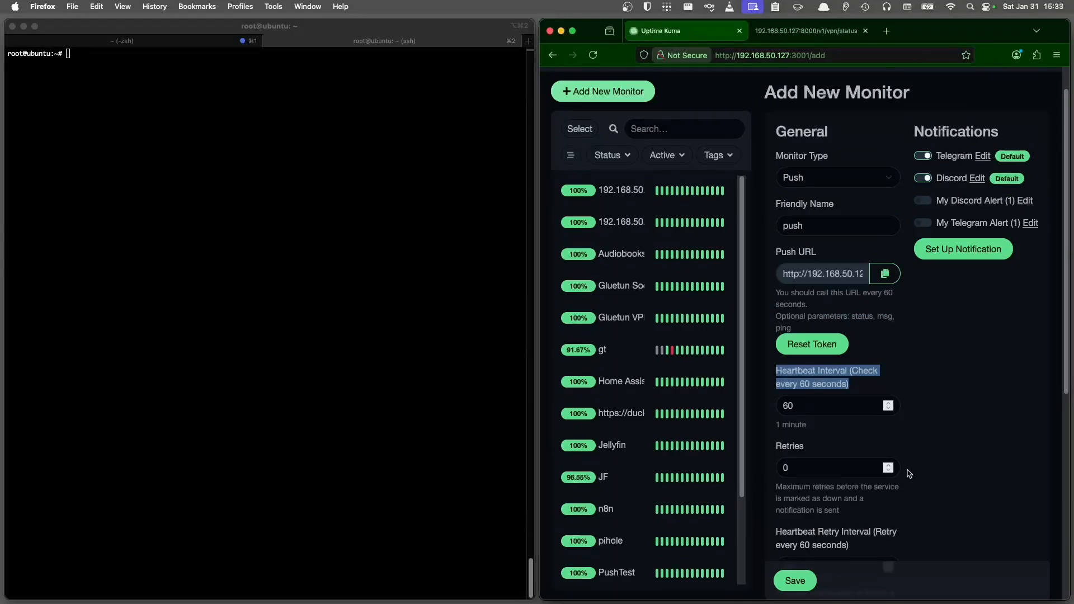
{"action": "left_click", "coordinate": [798, 580]}
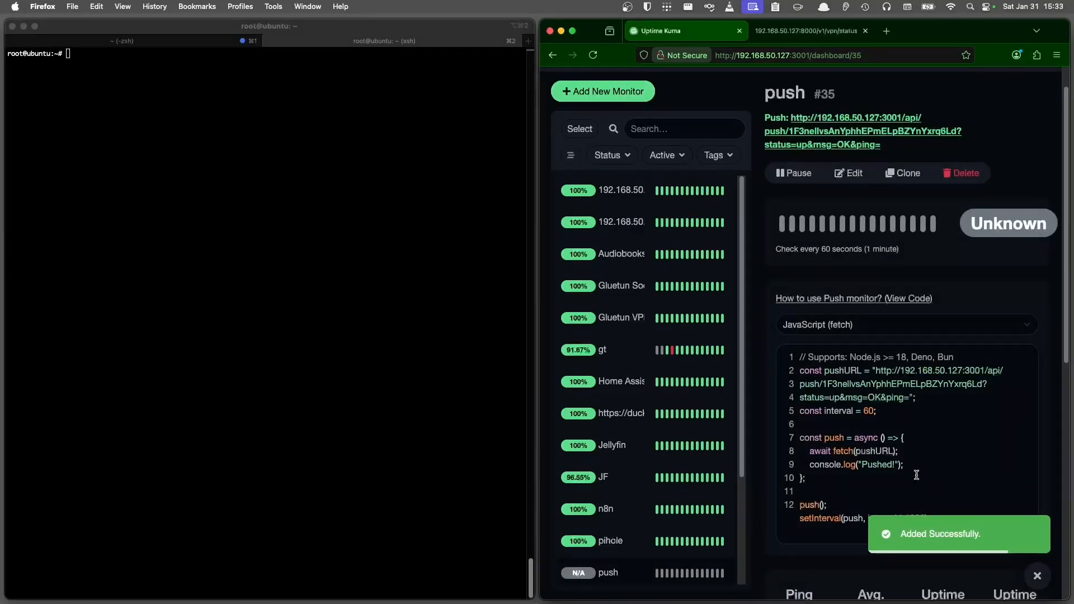
{"action": "scroll", "coordinate": [915, 461], "scroll_direction": "down", "scroll_amount": 1}
{"action": "scroll", "coordinate": [914, 450], "scroll_direction": "down", "scroll_amount": 1}
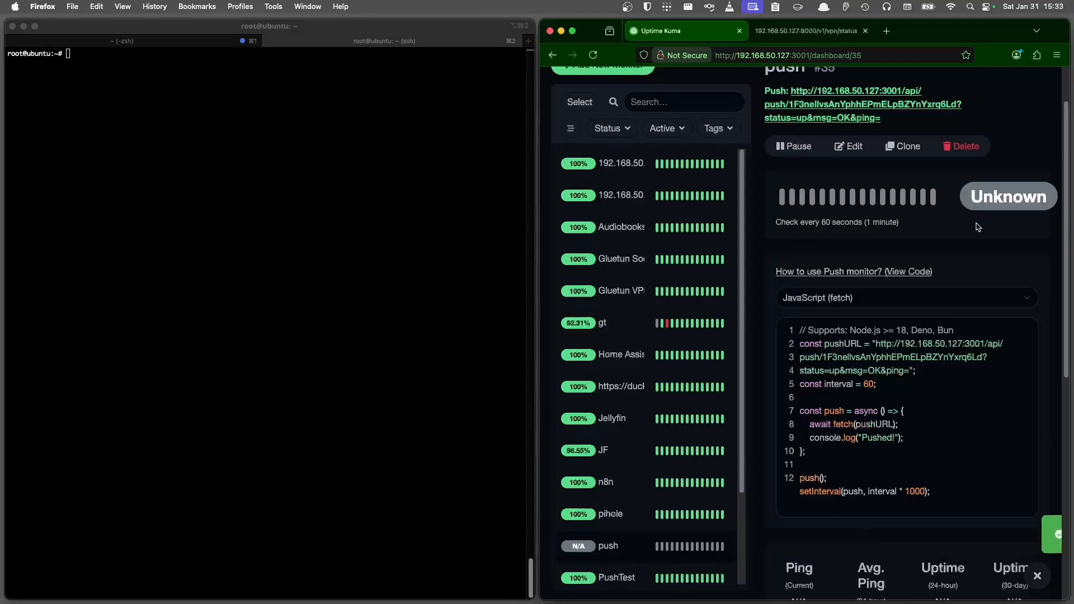
{"action": "scroll", "coordinate": [954, 301], "scroll_direction": "up", "scroll_amount": 1}
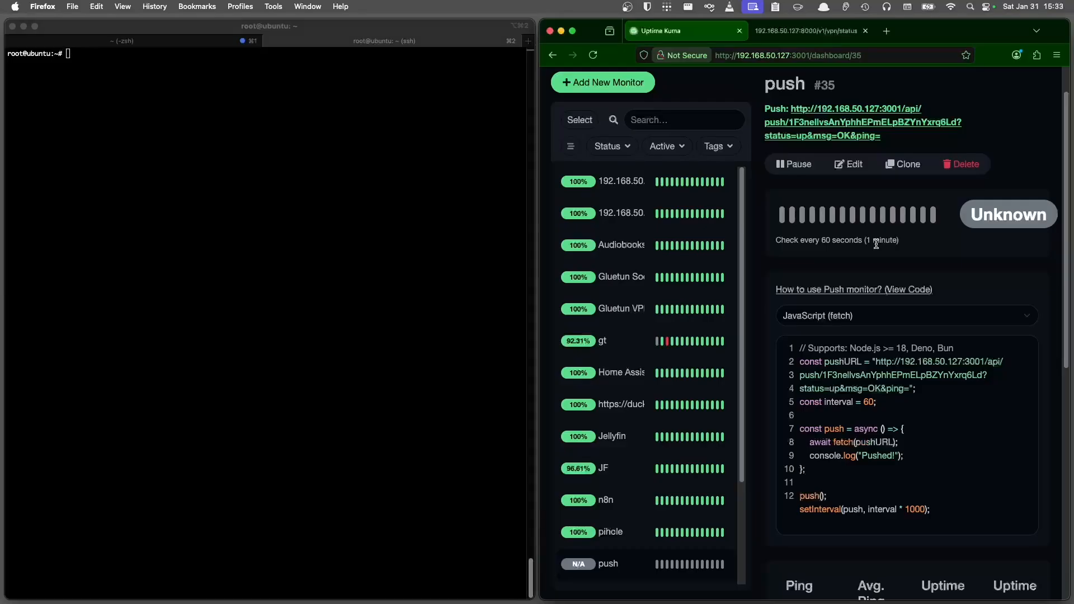
- Create /opt/backup.sh in vim with a bash shebang and echo "hi", then save it
{"action": "left_click", "coordinate": [250, 163]}
{"action": "type", "text": "vim /opt/backup.sh"}
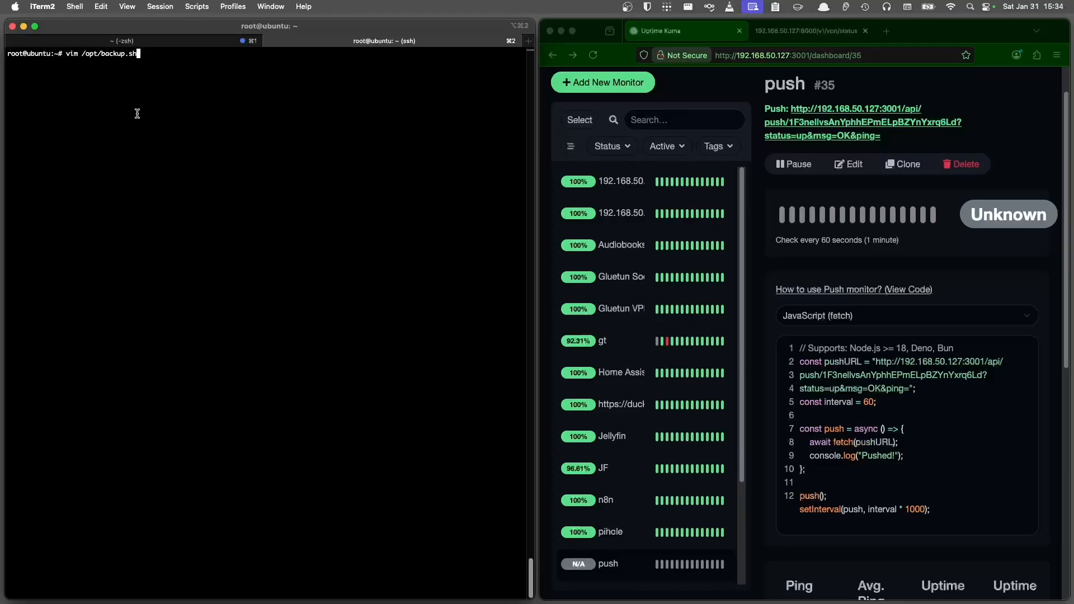
{"action": "key", "text": "Return"}
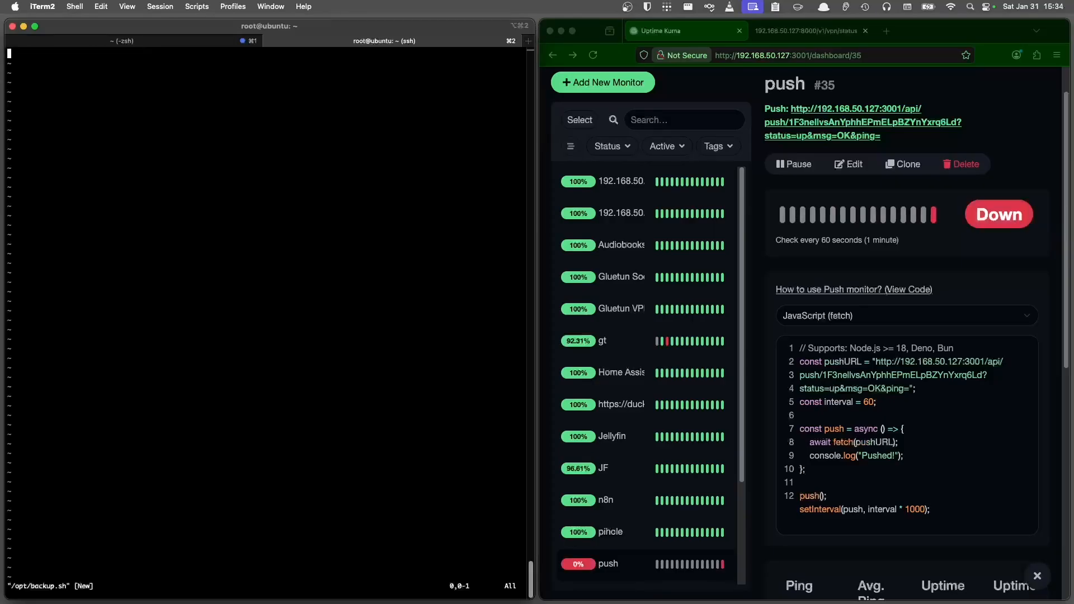
{"action": "type", "text": "#!/bin/bash"}
{"action": "key", "text": "Return"}
{"action": "key", "text": "Return"}
{"action": "key", "text": "BackSpace"}
{"action": "type", "text": "echo \"hi\""}
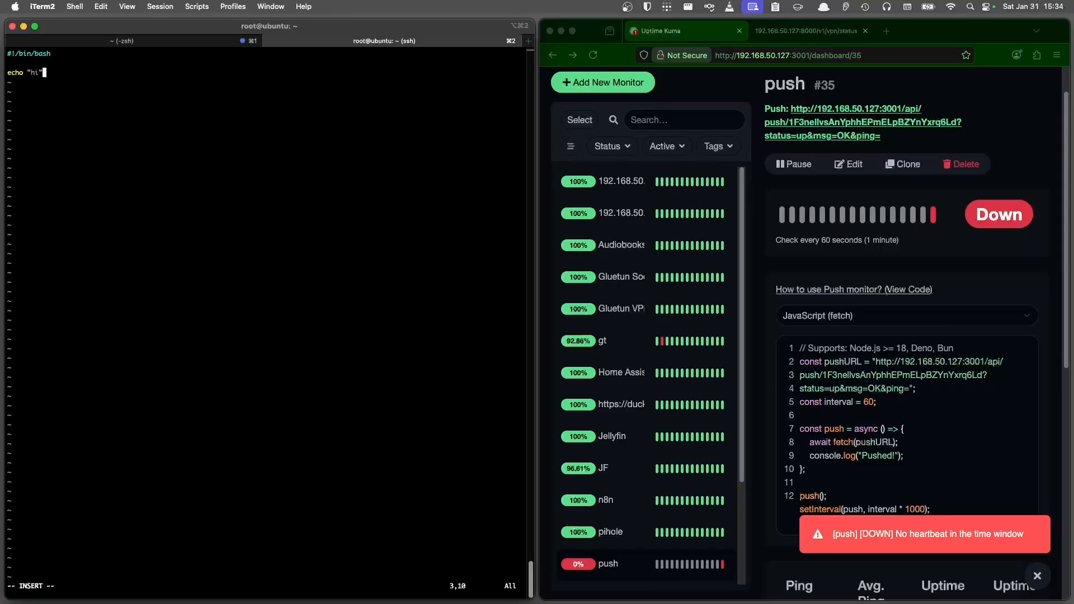
{"action": "key", "text": "Escape"}
{"action": "type", "text": ":wq"}
{"action": "key", "text": "Return"}
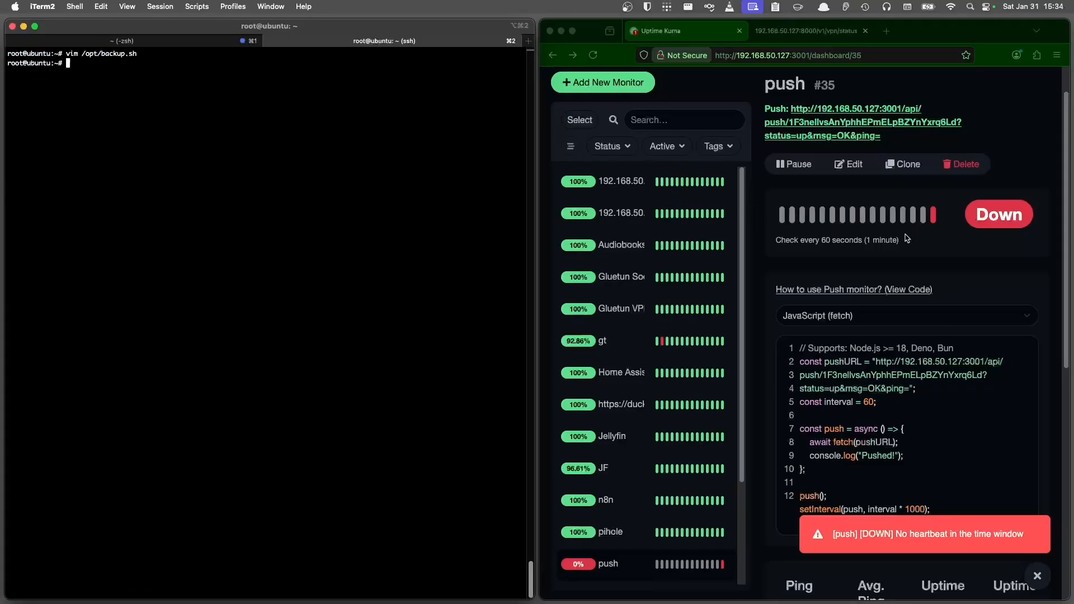
- Write an every-minute cron line in /etc/cron.d/push-notification running /opt/backup.sh, then curling the push URL
{"action": "left_click", "coordinate": [786, 246]}
{"action": "mouse_move", "coordinate": [791, 242]}
{"action": "left_mouse_down"}
{"action": "mouse_move", "coordinate": [906, 243]}
{"action": "mouse_move", "coordinate": [784, 239]}
{"action": "left_mouse_up"}
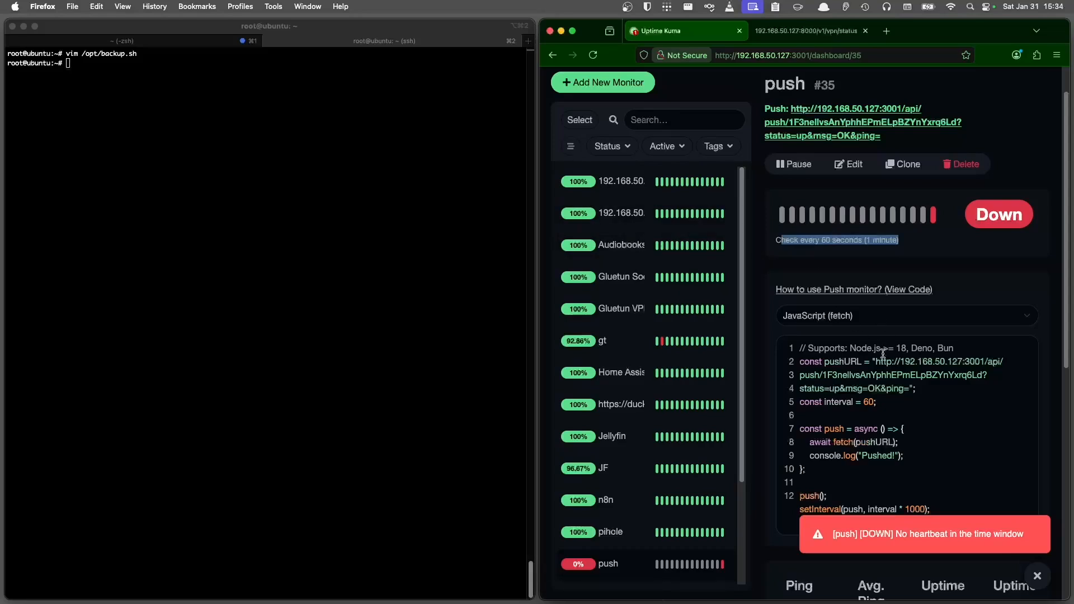
{"action": "left_click", "coordinate": [910, 388]}
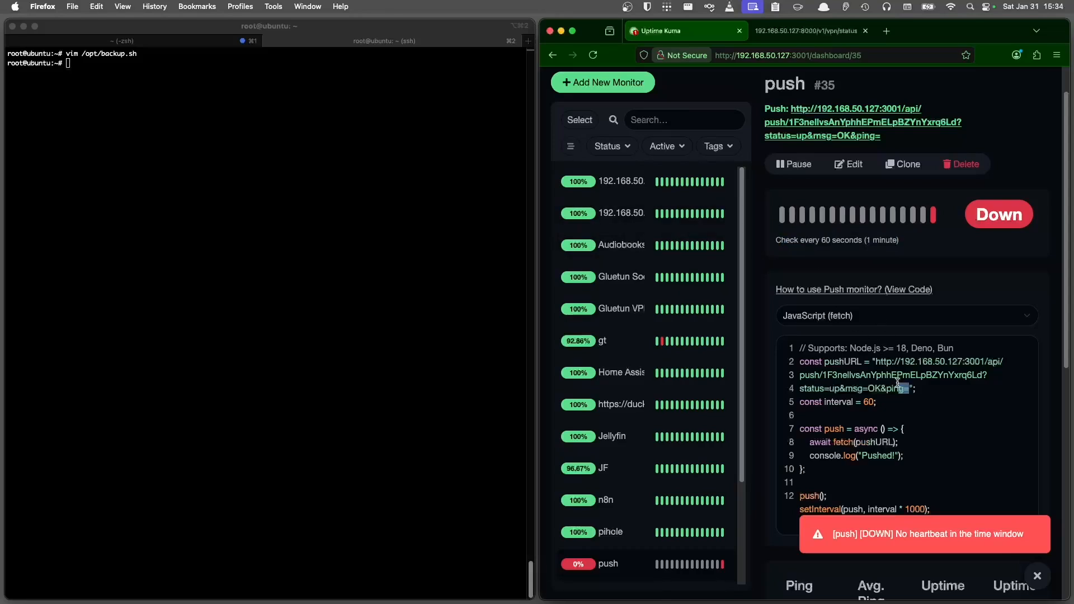
{"action": "left_click", "coordinate": [296, 289]}
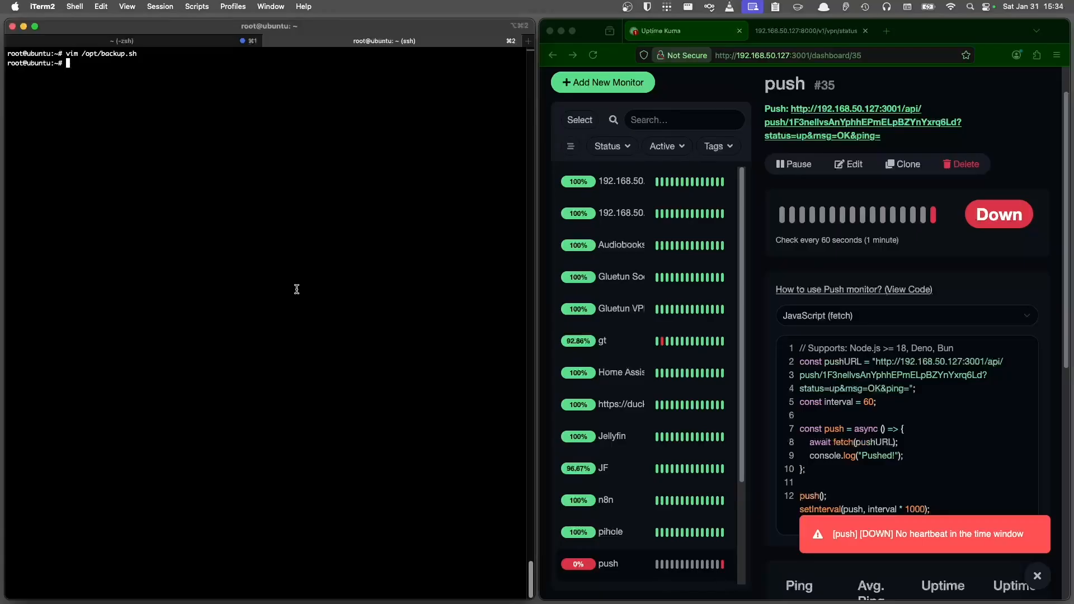
{"action": "key", "text": "Return"}
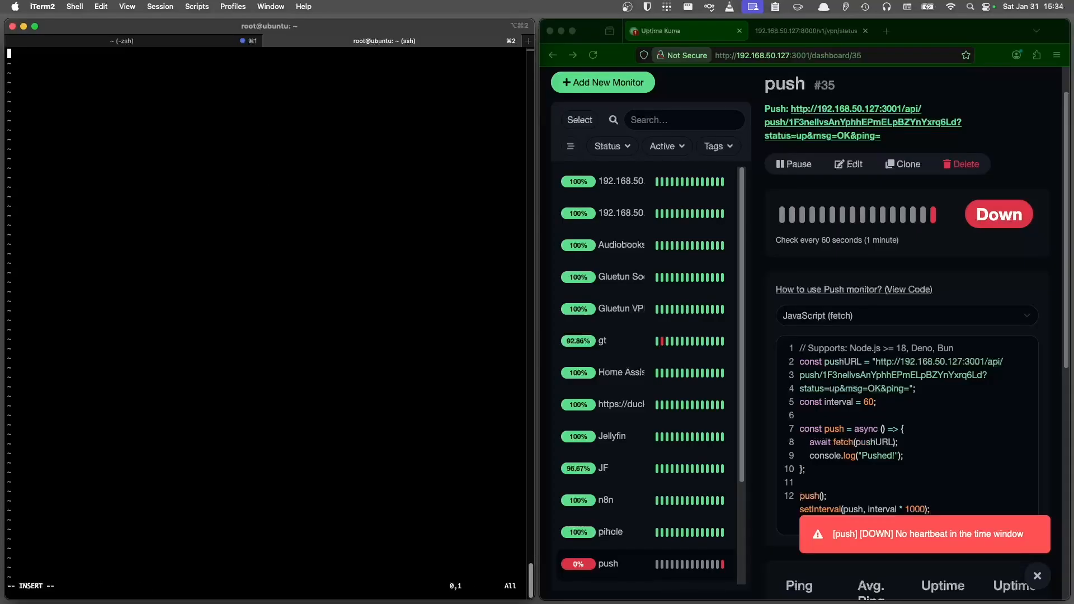
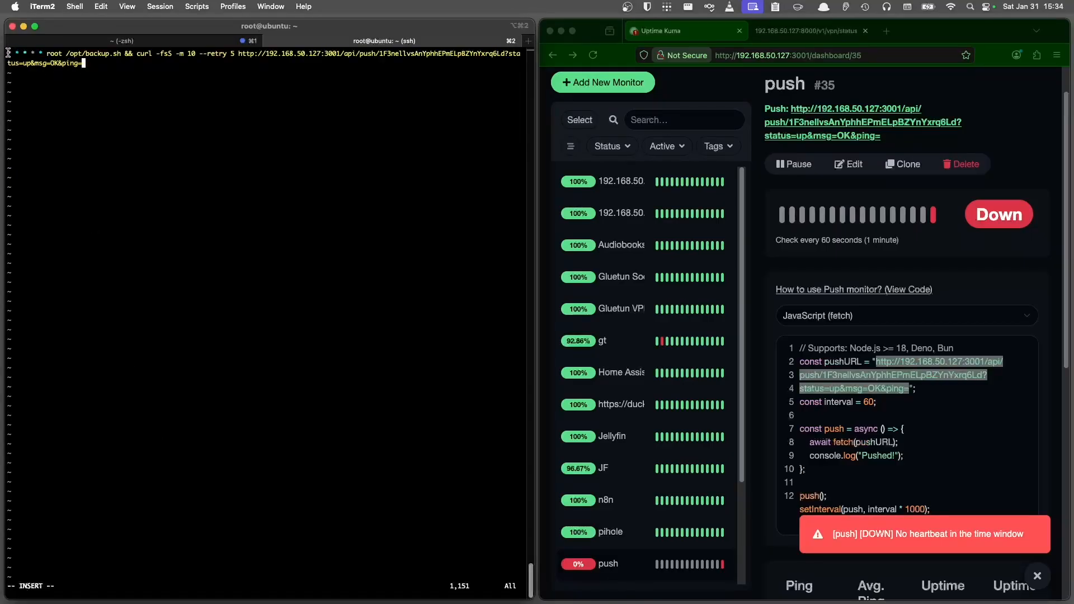
{"action": "left_click_drag", "start_coordinate": [11, 52], "coordinate": [69, 49]}
{"action": "double_click", "coordinate": [98, 53]}
{"action": "left_click", "coordinate": [125, 53]}
{"action": "left_click_drag", "start_coordinate": [136, 52], "coordinate": [82, 60]}
{"action": "left_click", "coordinate": [152, 53]}
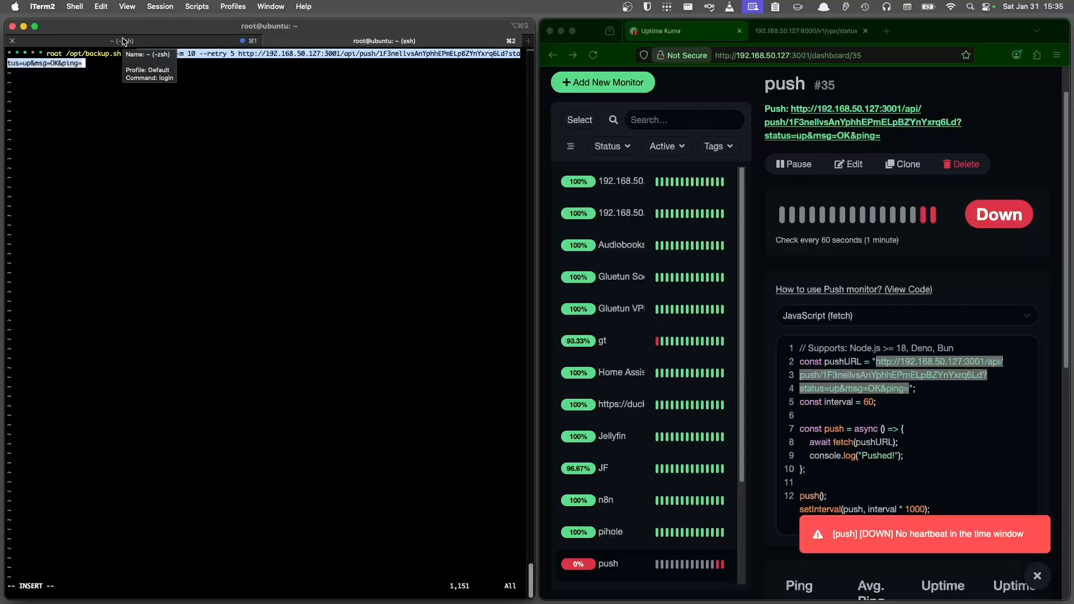
- Save the cron file, close the syslog viewer, and check that the push monitor reports Up
{"action": "left_click", "coordinate": [137, 184]}
{"action": "key", "text": "Escape"}
{"action": "type", "text": ":wq"}
{"action": "key", "text": "Return"}
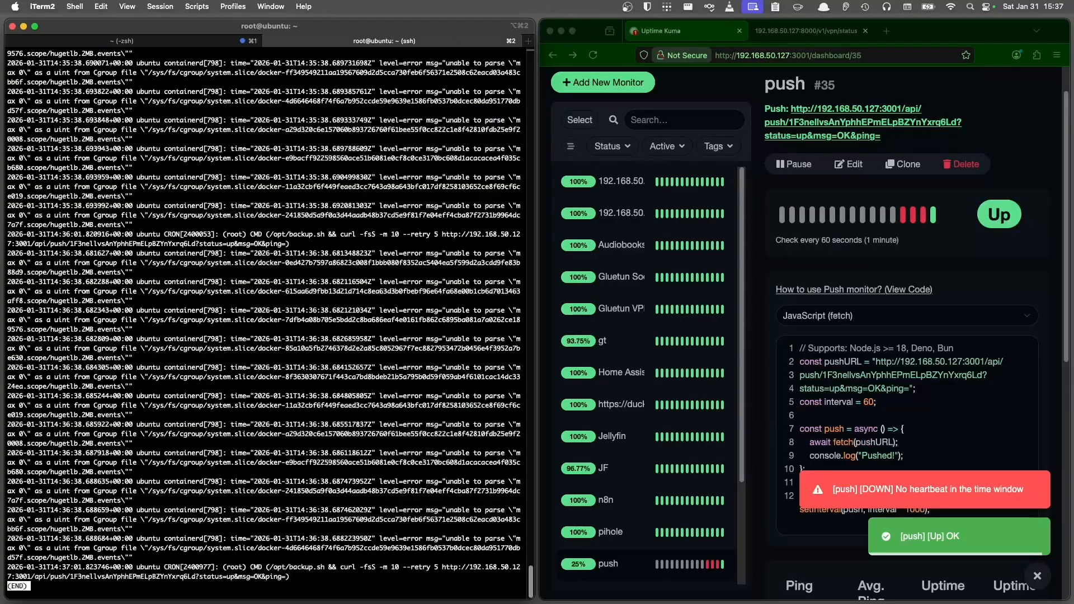
{"action": "key", "text": "q"}
{"action": "key", "text": "Return"}
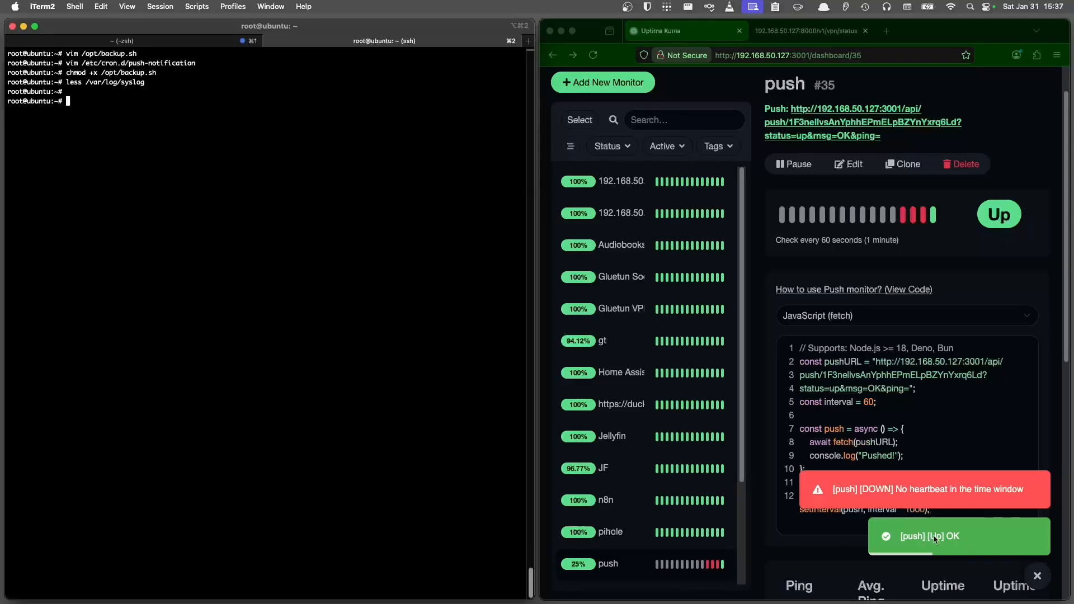
{"action": "left_click", "coordinate": [901, 538]}
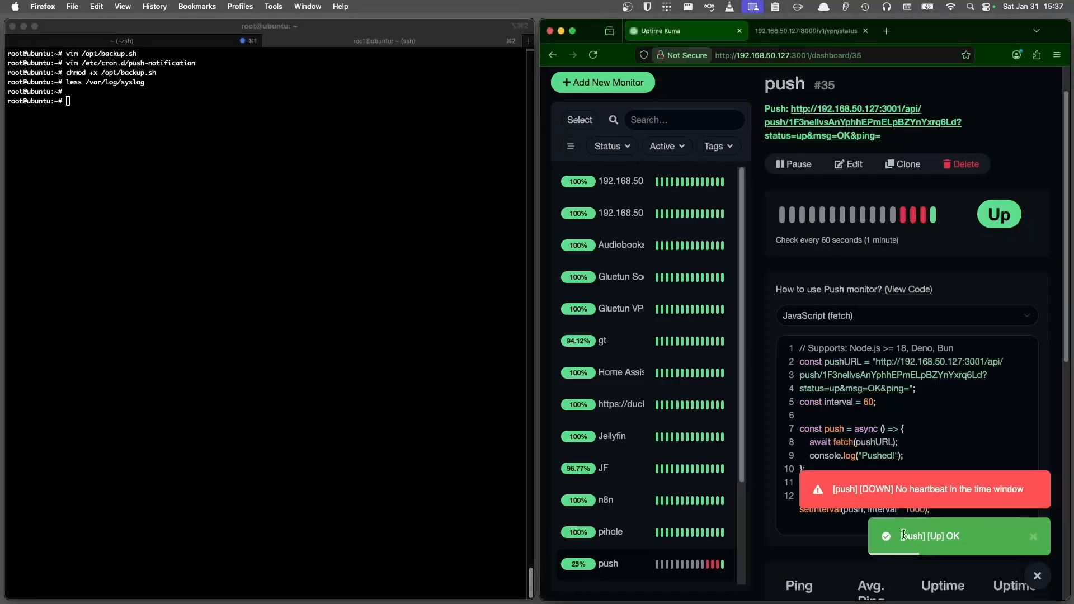